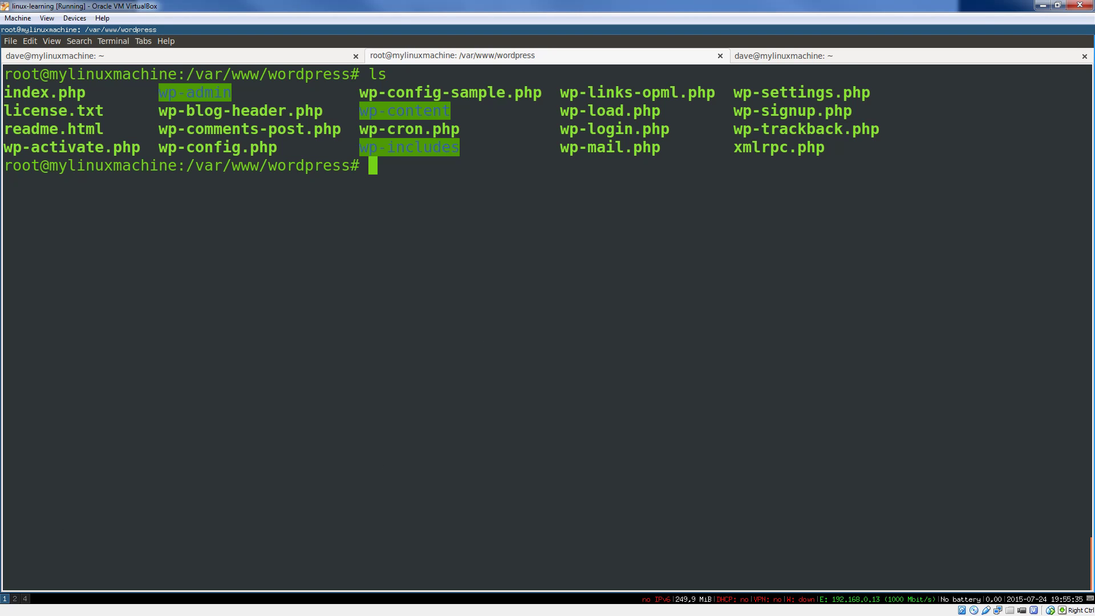
type("ls -l")
Highlight the wp-blog-header.php file name in the WordPress listing, then clear it
left_click_drag(159, 111, 335, 110)
left_click(294, 171)
key("ctrl+alt+Right")
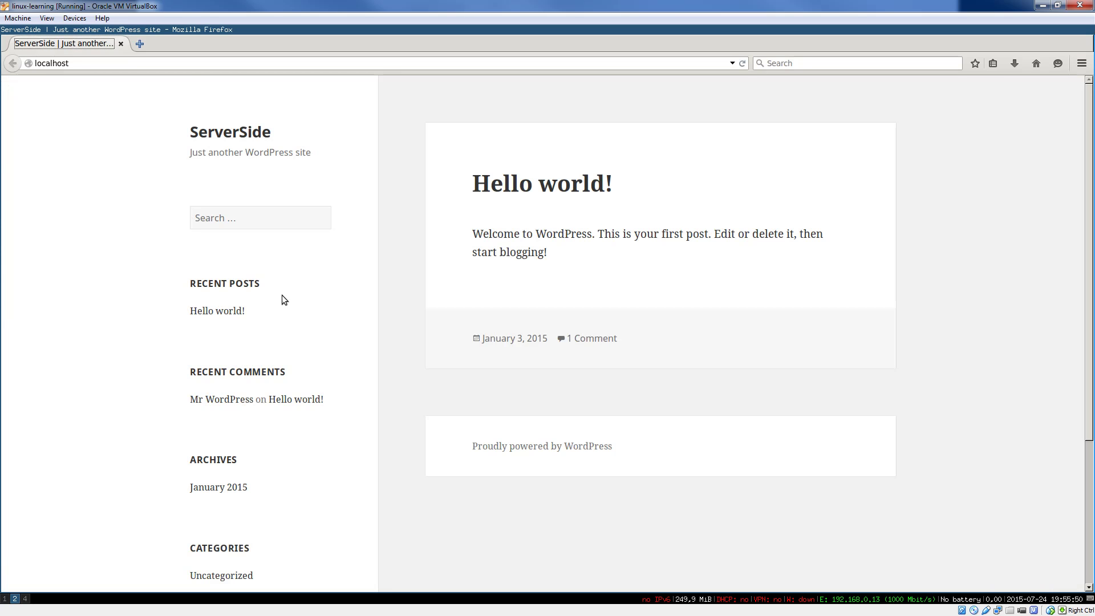
left_click(186, 62)
key("Return")
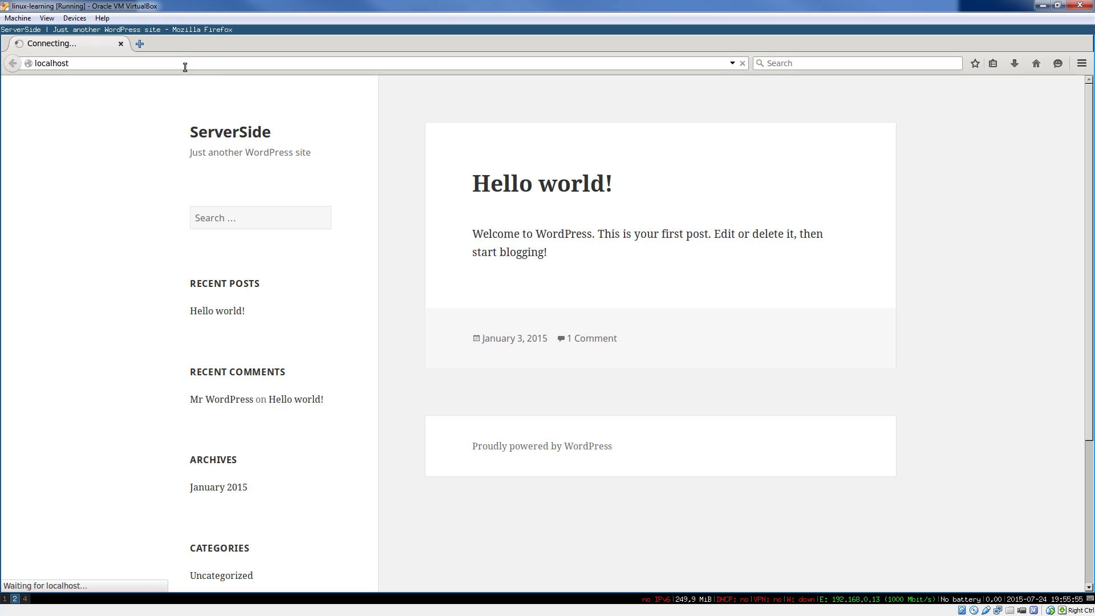
left_click(205, 310)
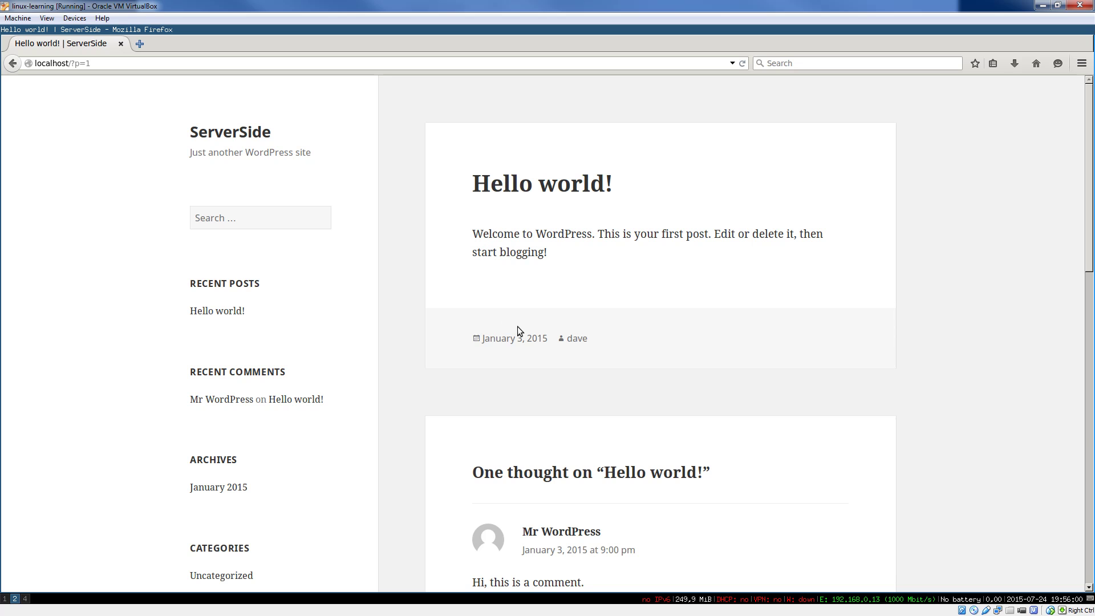
key("ctrl+alt+Right")
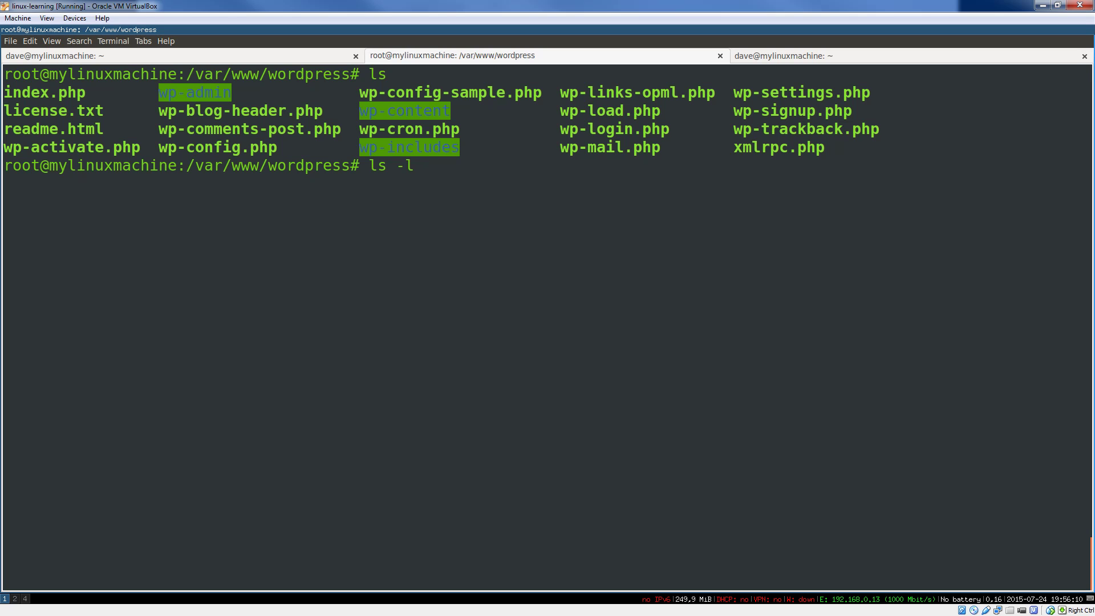
Run ls -l and highlight index.php's full rwxrwxrwx permission string
key("Return")
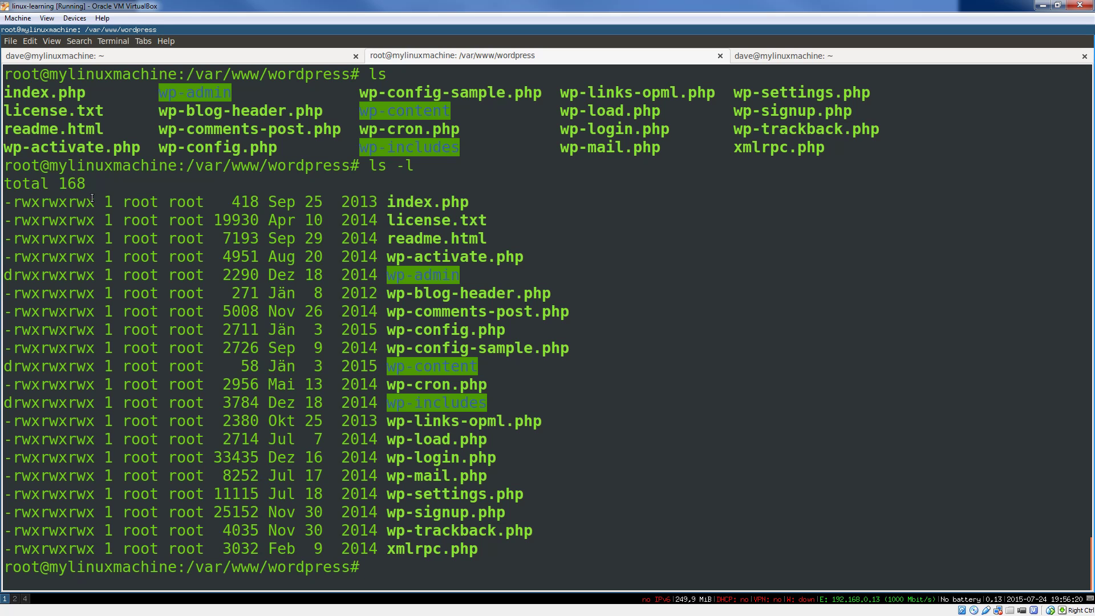
left_click_drag(94, 200, 5, 202)
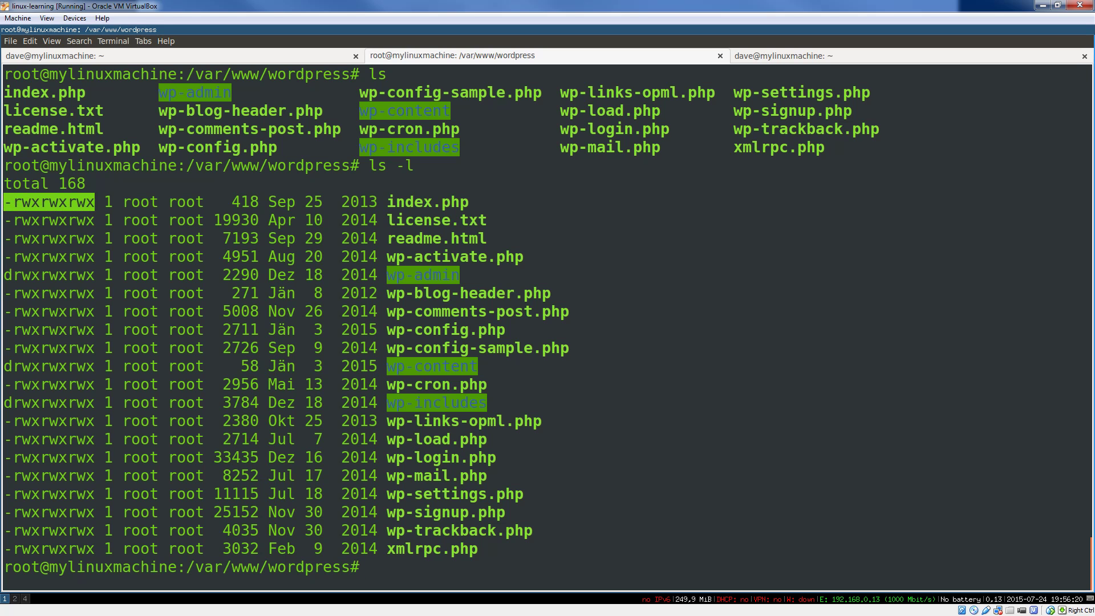
left_click_drag(387, 256, 523, 256)
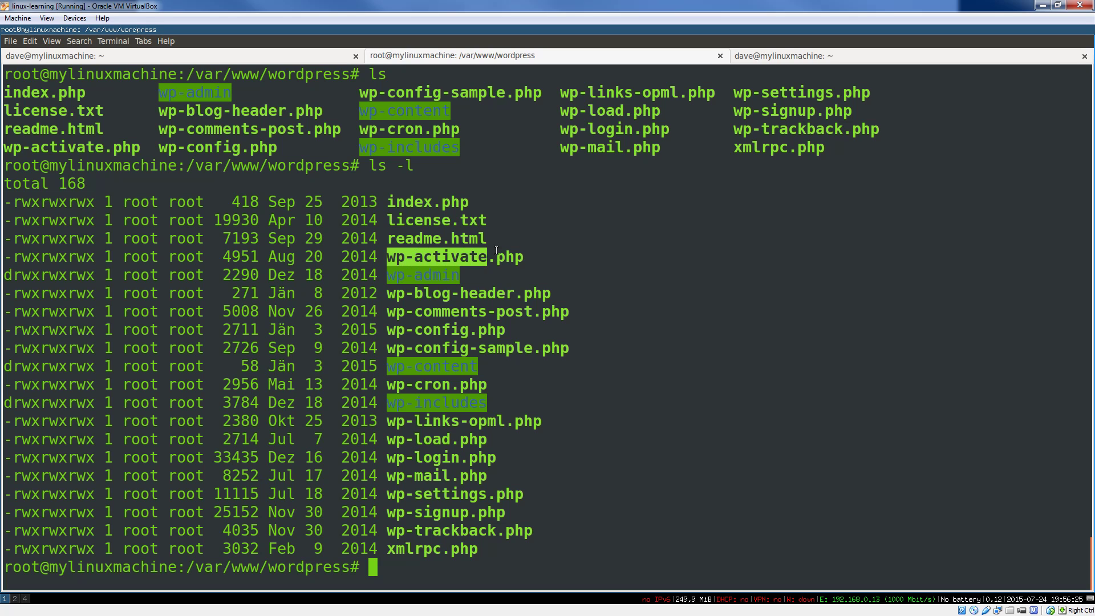
left_click(133, 195)
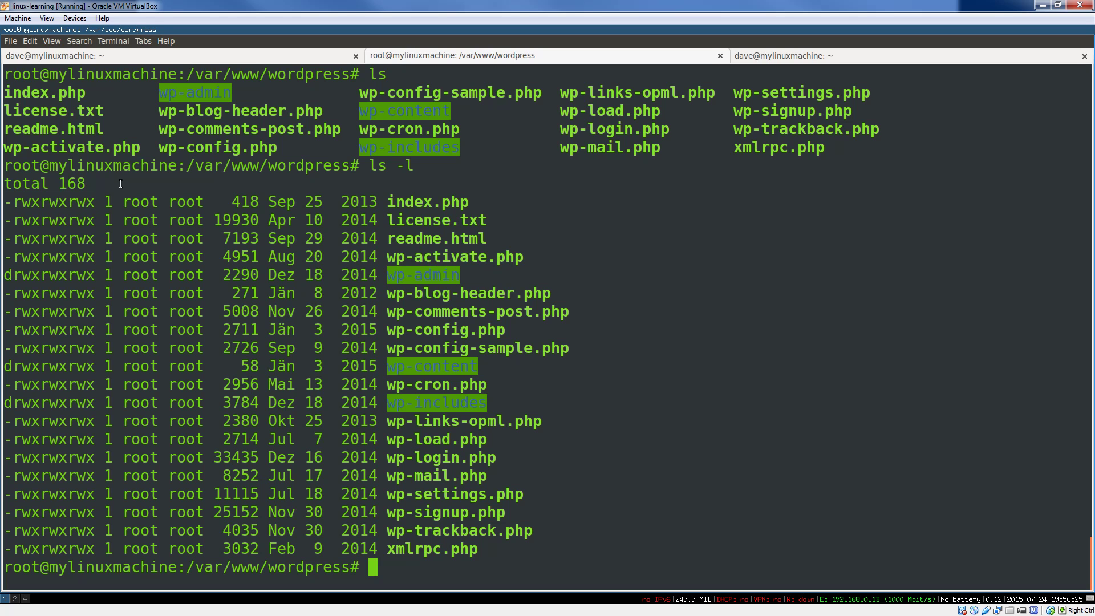
left_click_drag(96, 202, 5, 202)
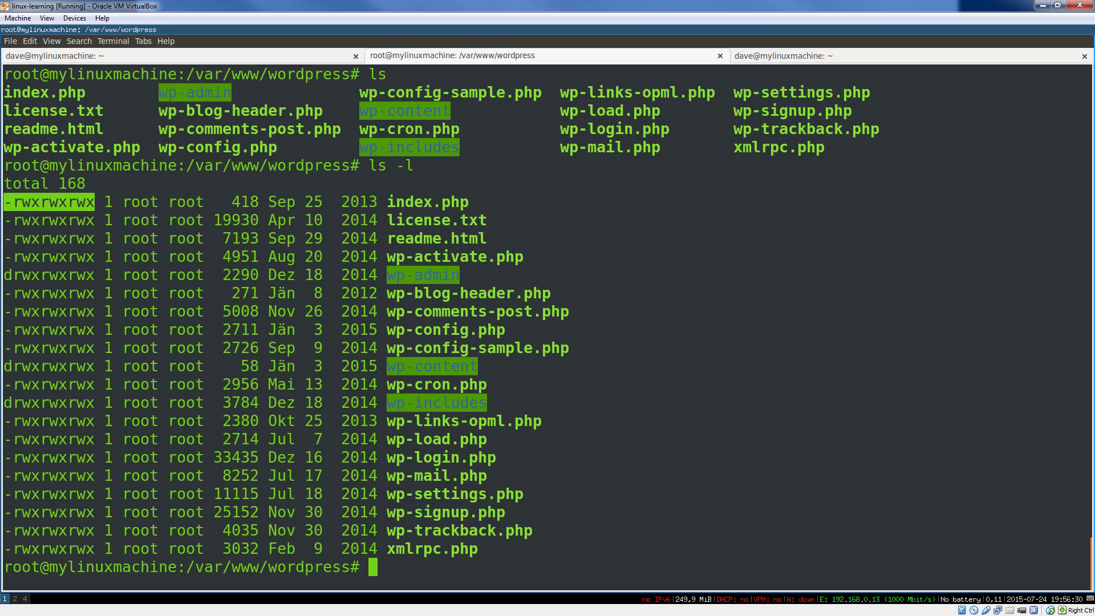
left_click(48, 236)
Highlight the owner, group and others rwx sets on the index.php line
left_click_drag(39, 205, 15, 206)
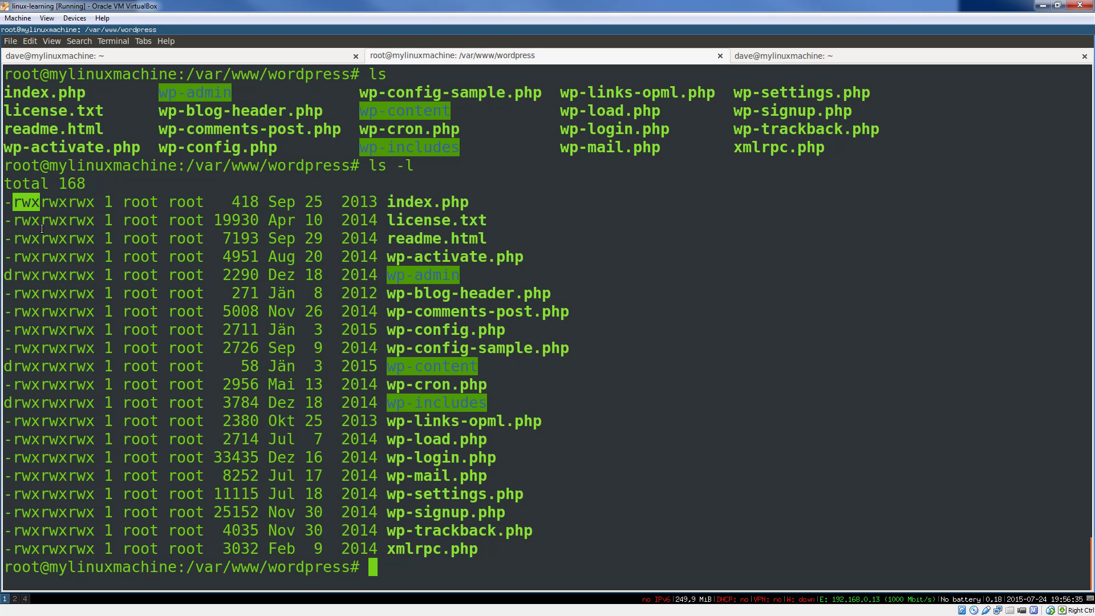
left_click_drag(41, 202, 66, 205)
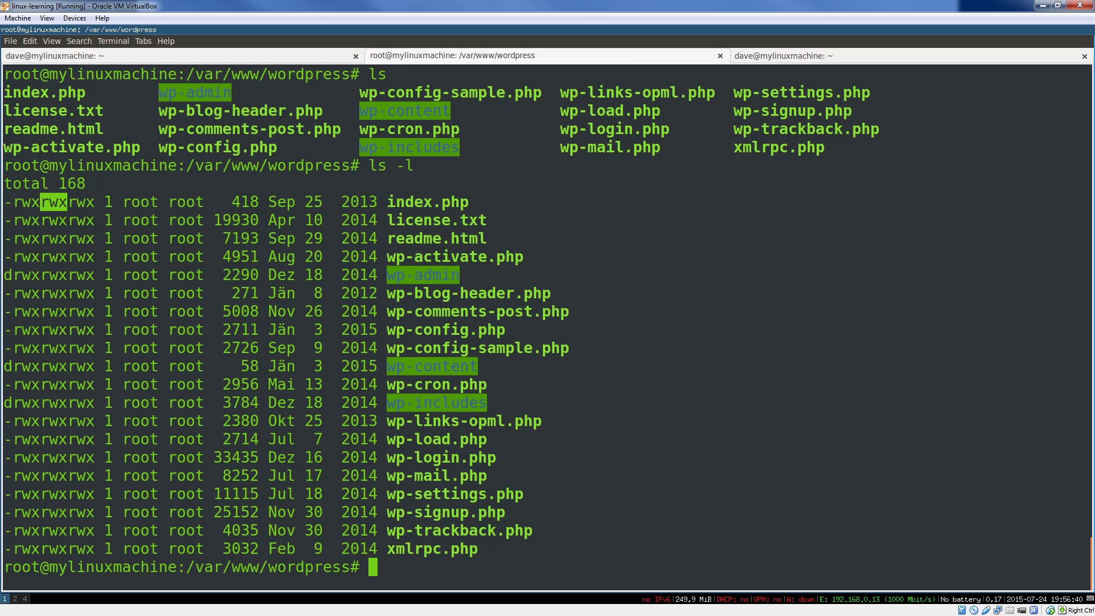
left_click_drag(68, 202, 94, 205)
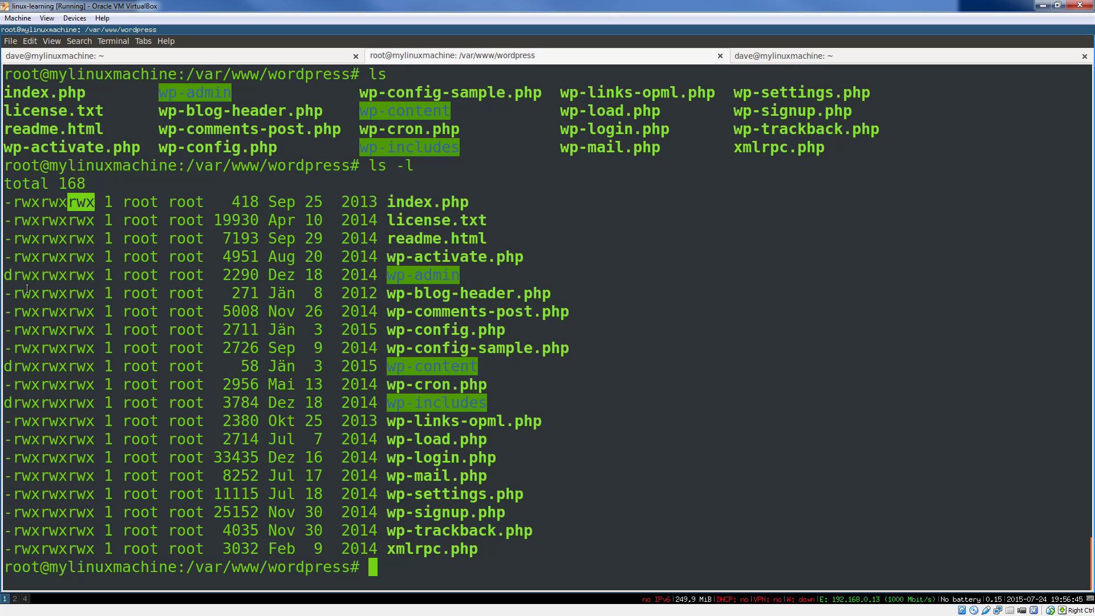
left_click(104, 208)
left_click_drag(69, 205, 104, 207)
left_click(111, 224)
type("chmod ")
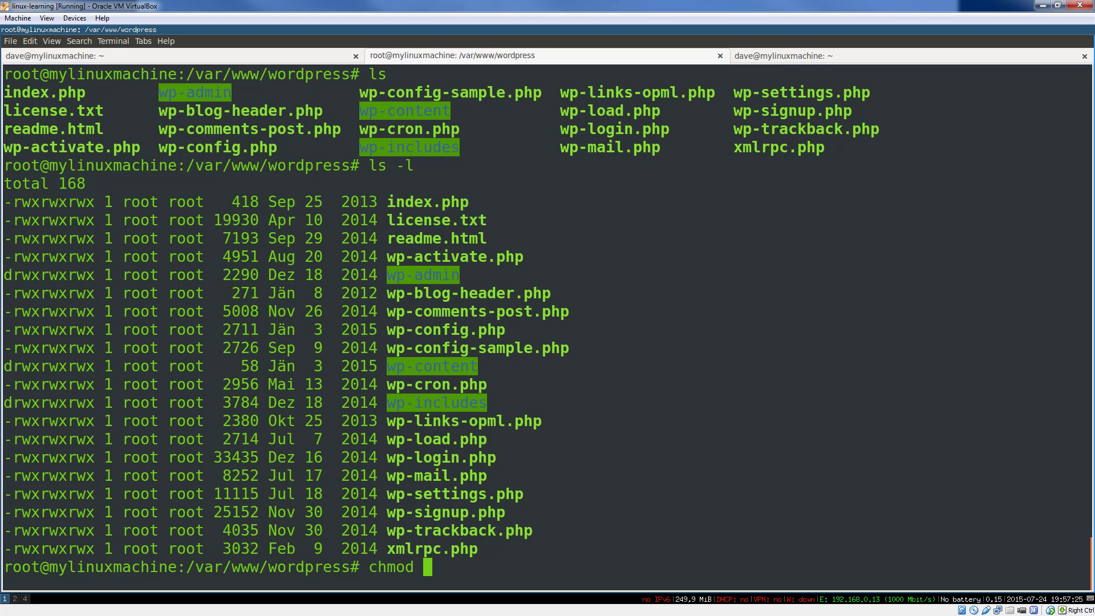
type("000")
type(" *")
Remove all permissions from every WordPress file with chmod 000 *
key("Return")
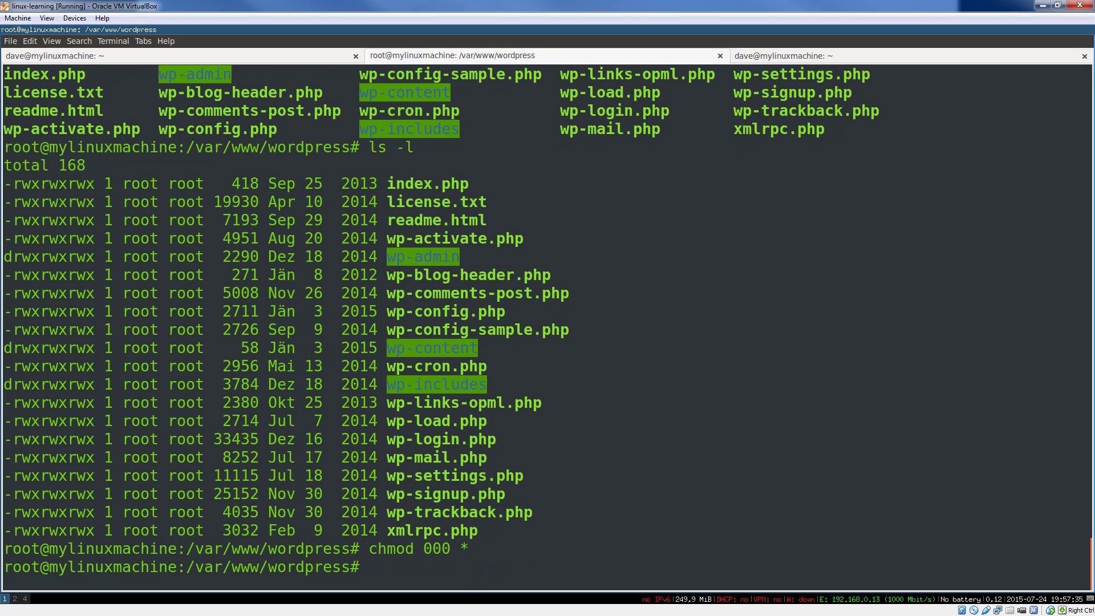
key("Up")
key("Down")
type("ls")
List the files with ls and ls -l, then return from Firefox to the terminal
key("Return")
type("ls ")
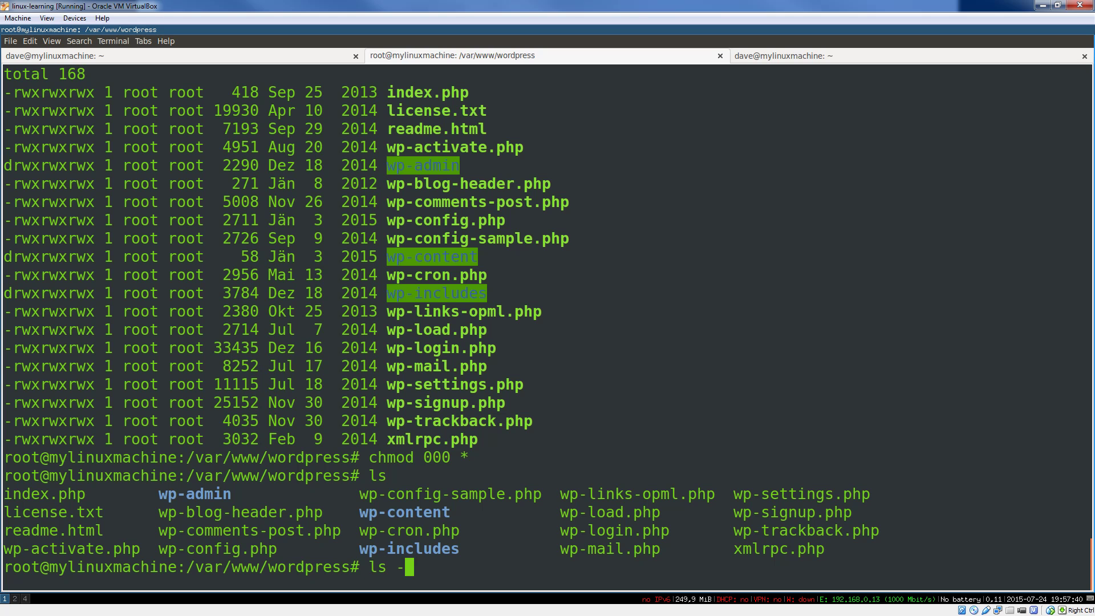
type("-l")
key("Return")
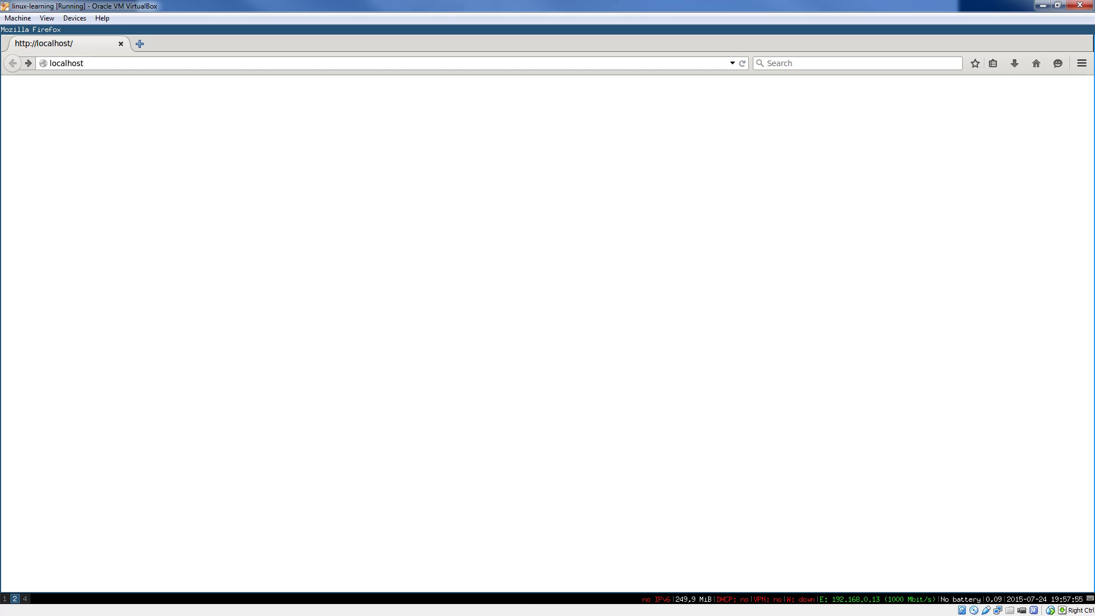
left_click(8, 599)
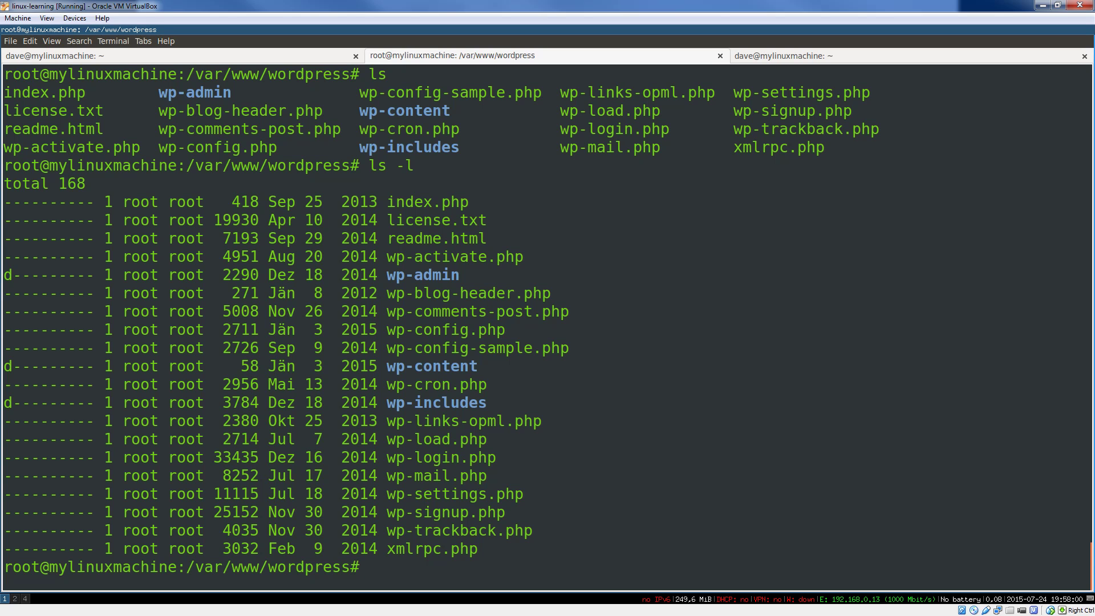
triple_click(21, 336)
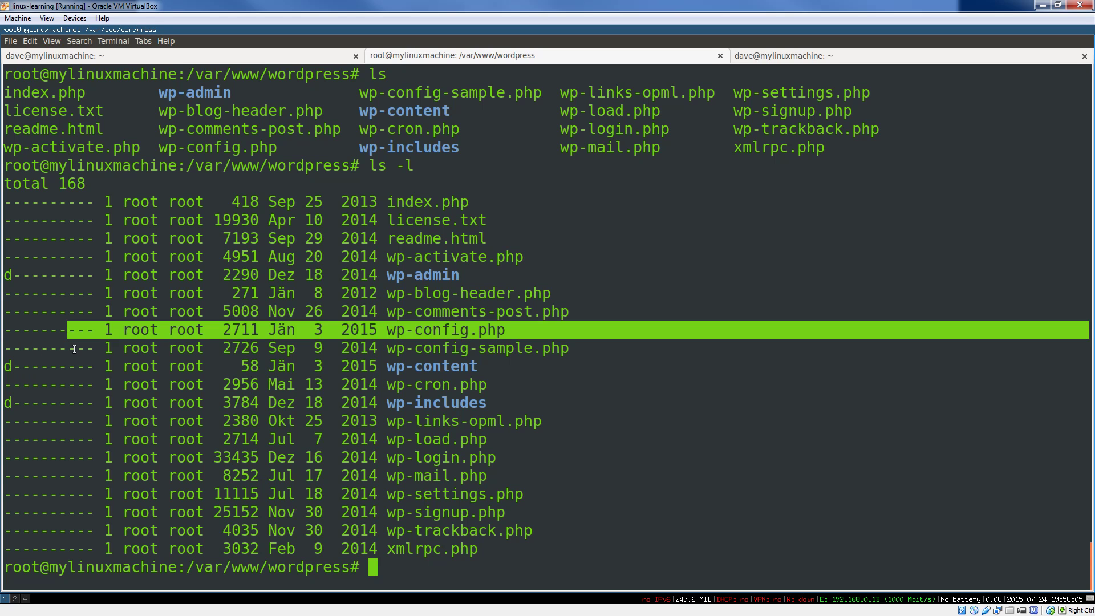
left_click(65, 394)
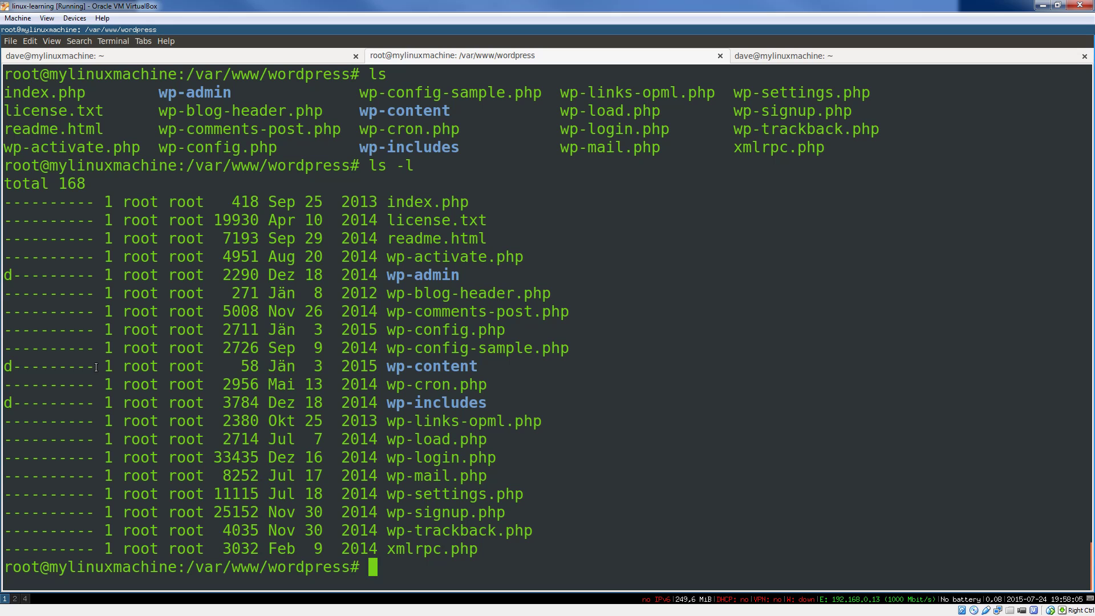
left_click_drag(98, 367, 5, 366)
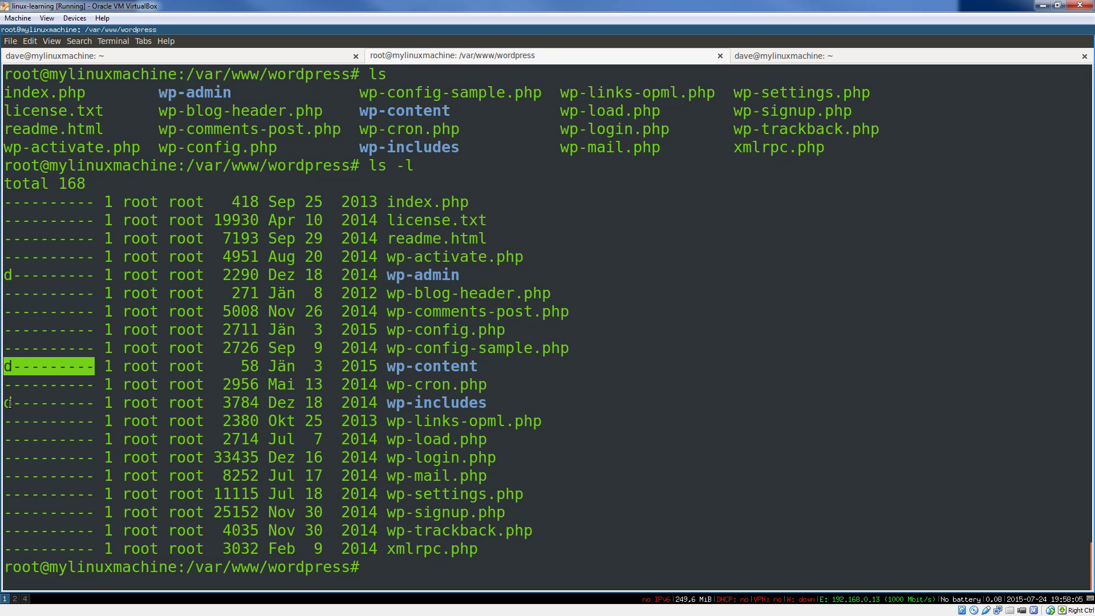
left_click(95, 406)
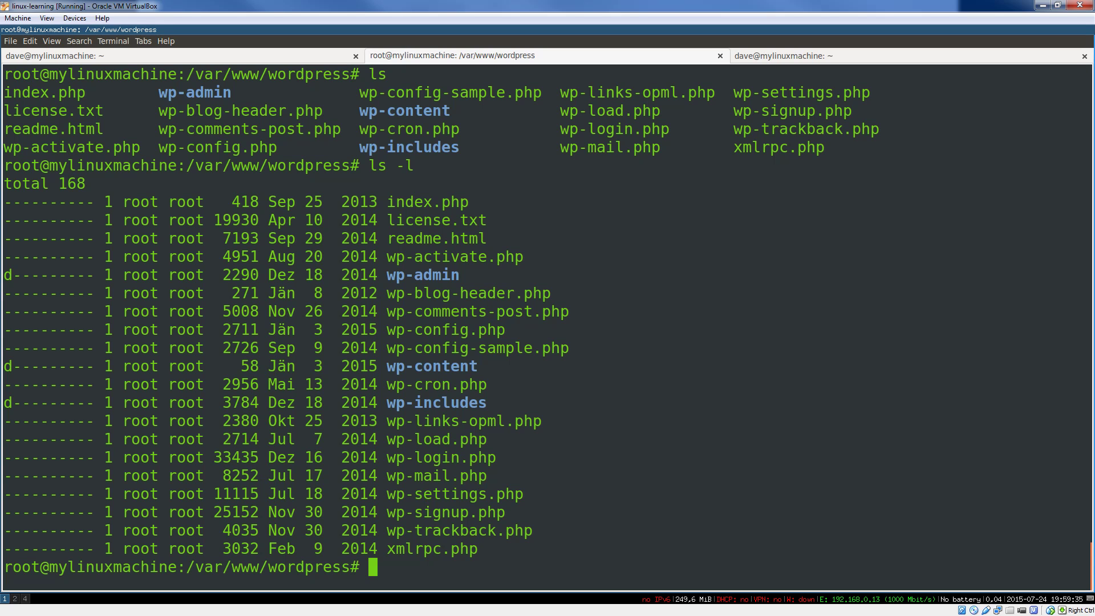
type("find . -type d -exec chmod 755 {} \\;")
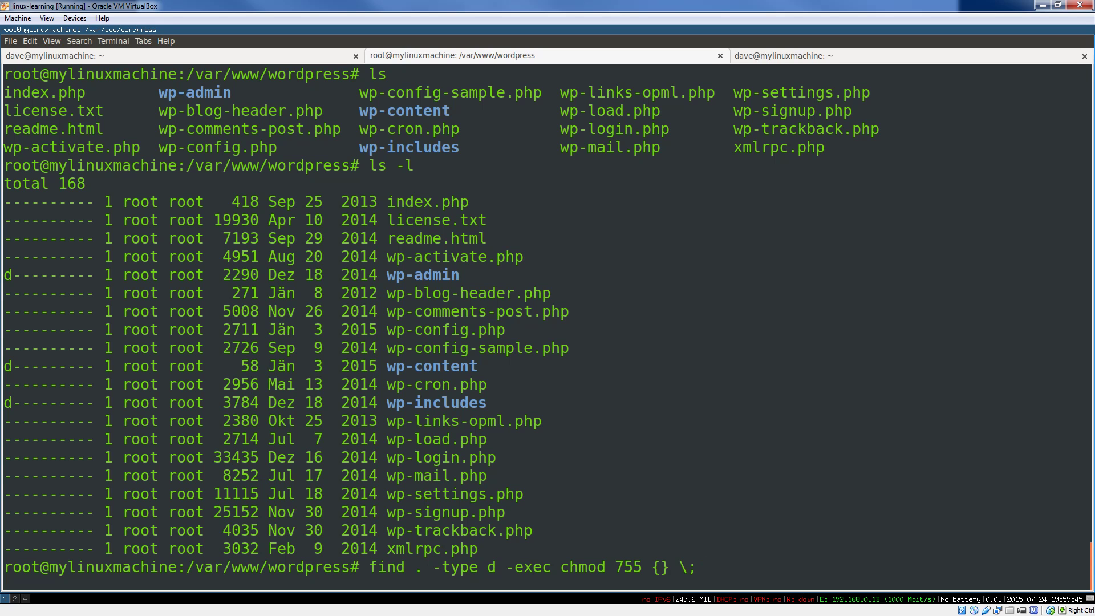
Walk through the find . -type d -exec chmod 755 {} \; command and run it
key("Left")
key("ctrl+Left")
key("ctrl+Left")
key("ctrl+Left")
key("Right")
key("Right")
key("Right")
key("Right")
key("Right")
key("Right")
key("Right")
key("Right")
key("Right")
key("Left")
key("Left")
key("Left")
key("Left")
key("Left")
key("Right")
key("Right")
key("Right")
key("Right")
key("Right")
key("Right")
key("Right")
key("Return")
type("ls -l")
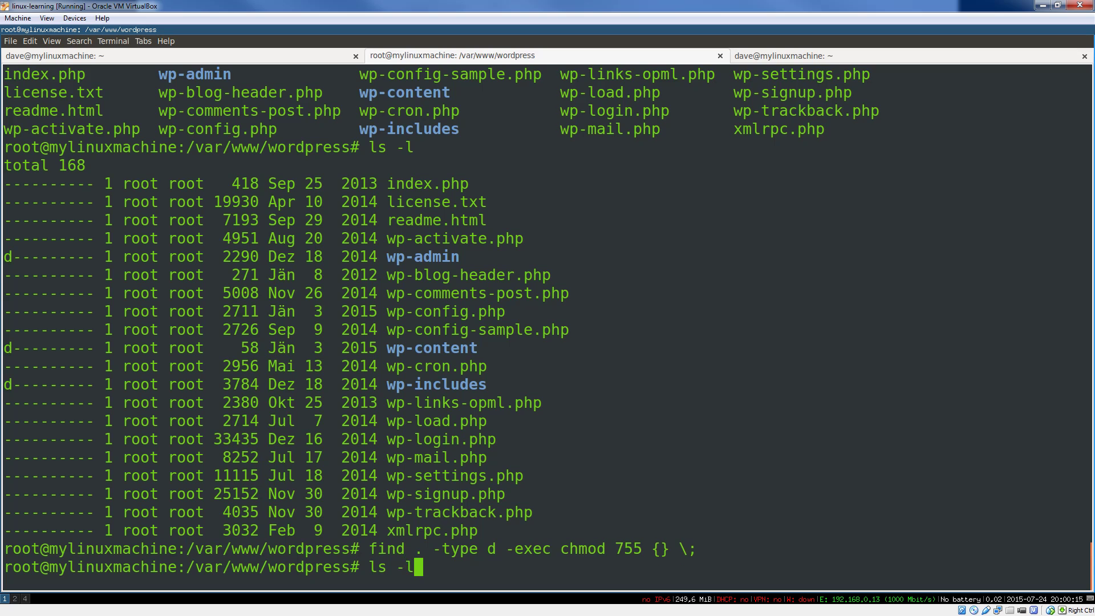
List the folder and highlight wp-admin's drwxr-xr-x permission bits
key("Return")
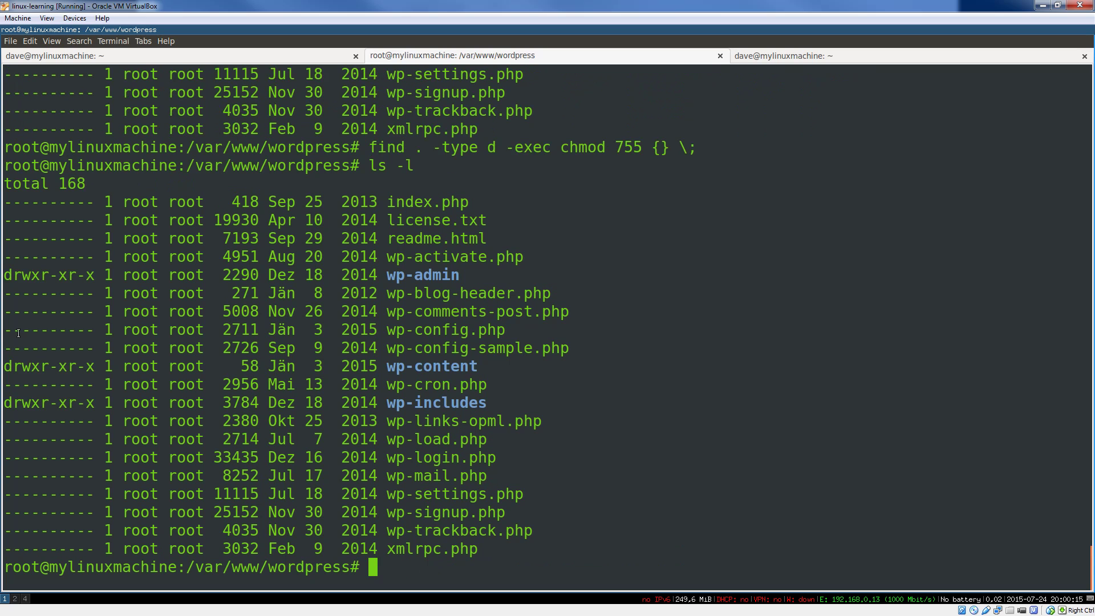
left_click_drag(12, 276, 41, 278)
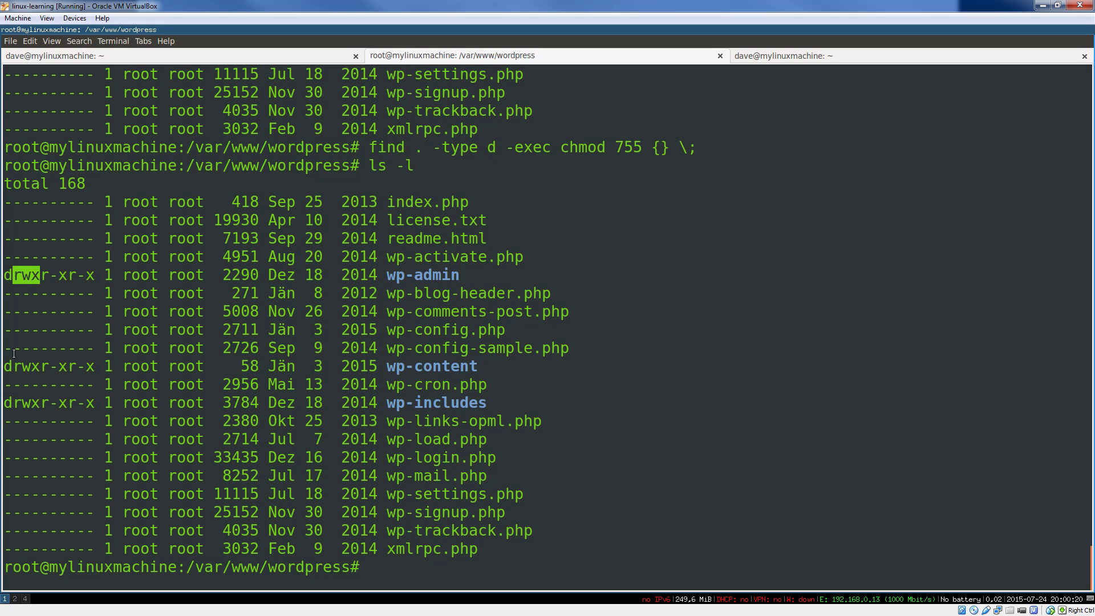
left_click(41, 278)
left_click_drag(41, 278, 94, 277)
left_click(65, 286)
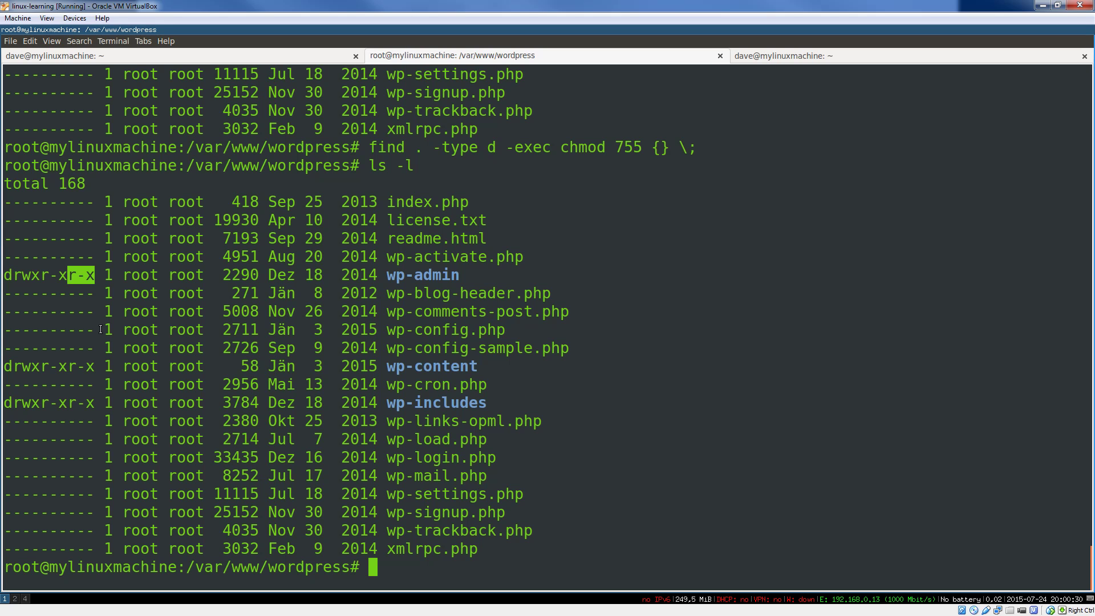
left_click(102, 330)
Highlight the root owner and group on the wp-admin line
double_click(140, 276)
double_click(179, 277)
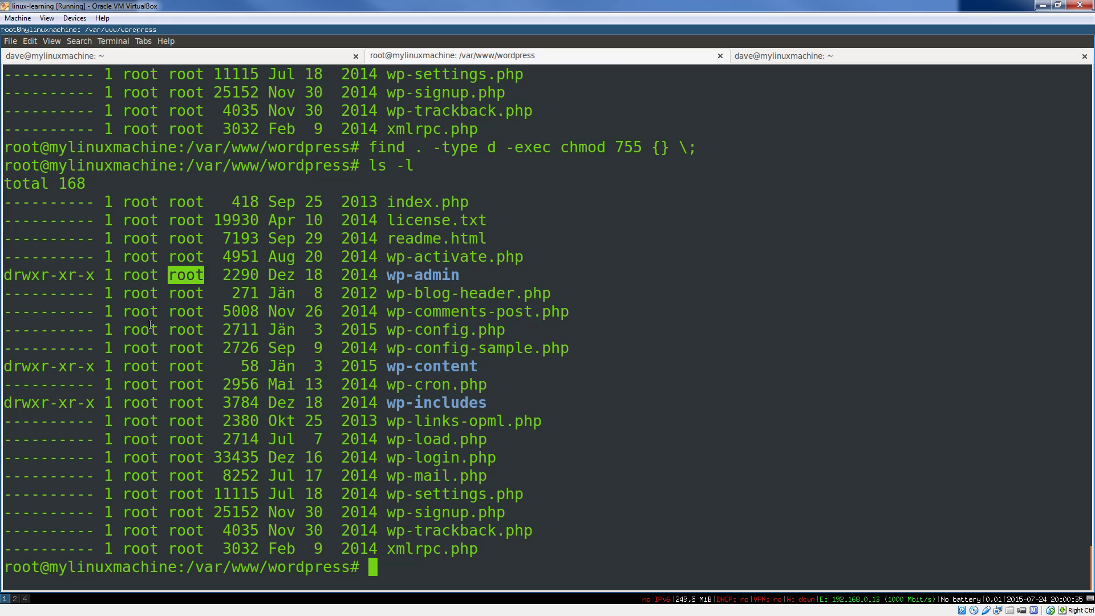
double_click(142, 275)
double_click(178, 275)
left_click(151, 312)
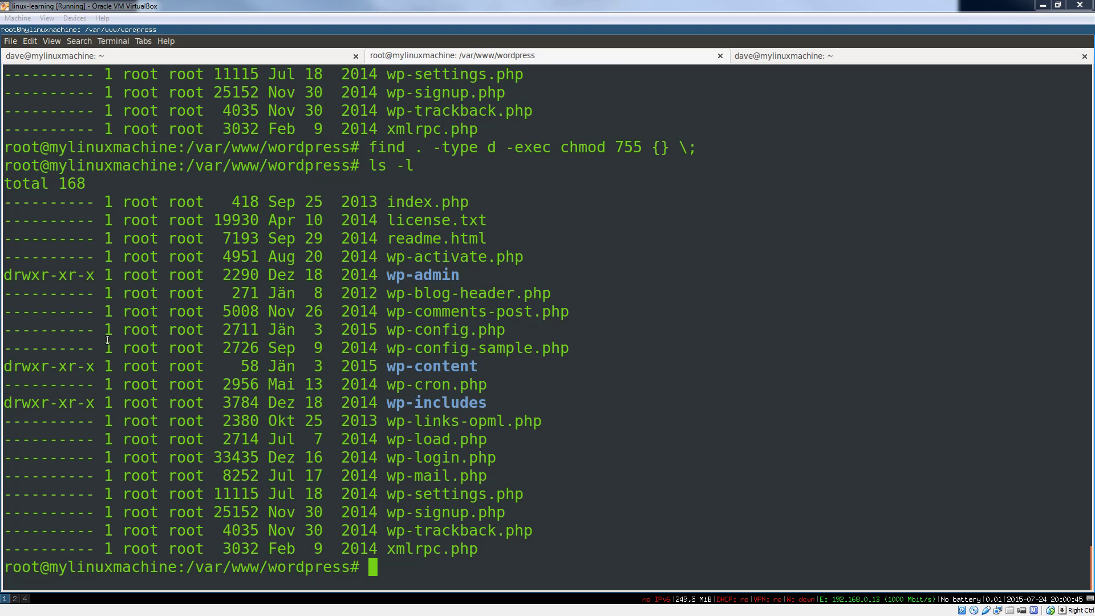
type("find . -type f -exec chmod 644 {} \\;")
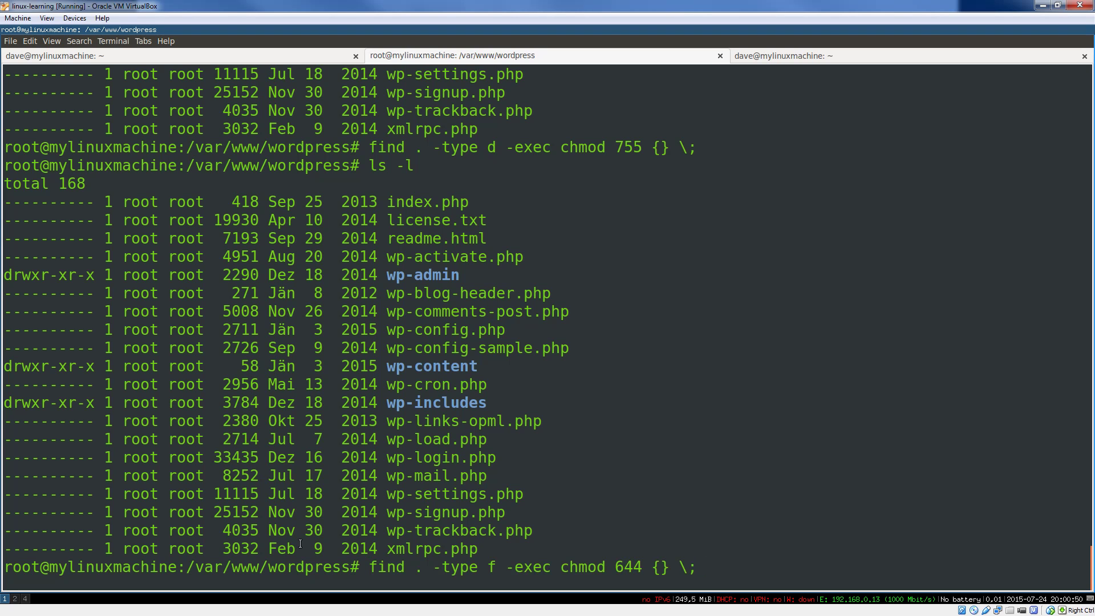
Apply 644 to every file with find, list, and mark wp-activate.php's -rw-r--r--
key("Return")
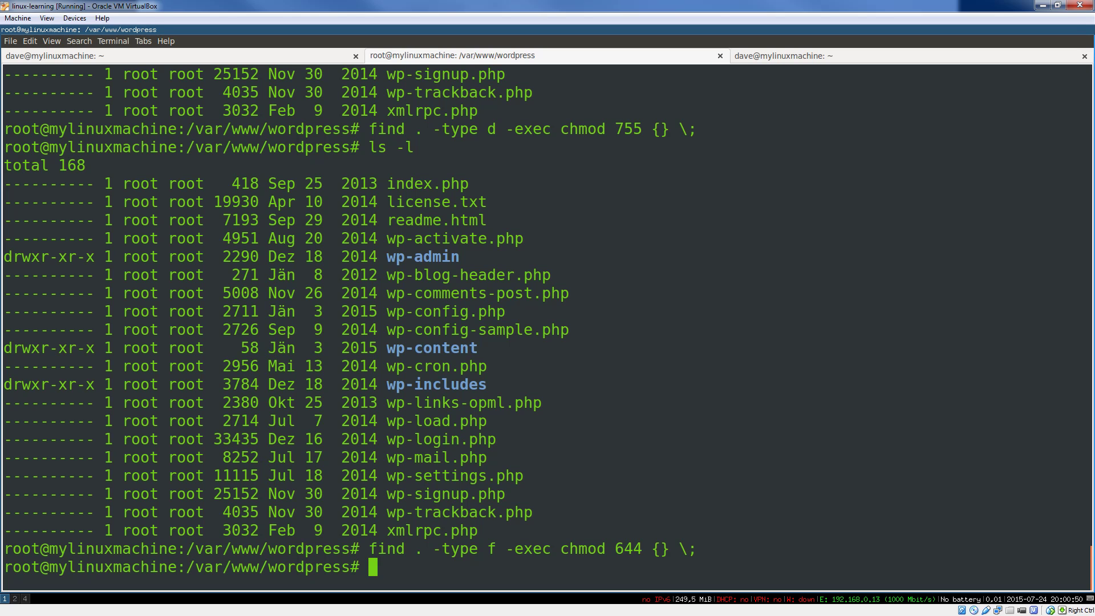
type("ls -l")
key("Return")
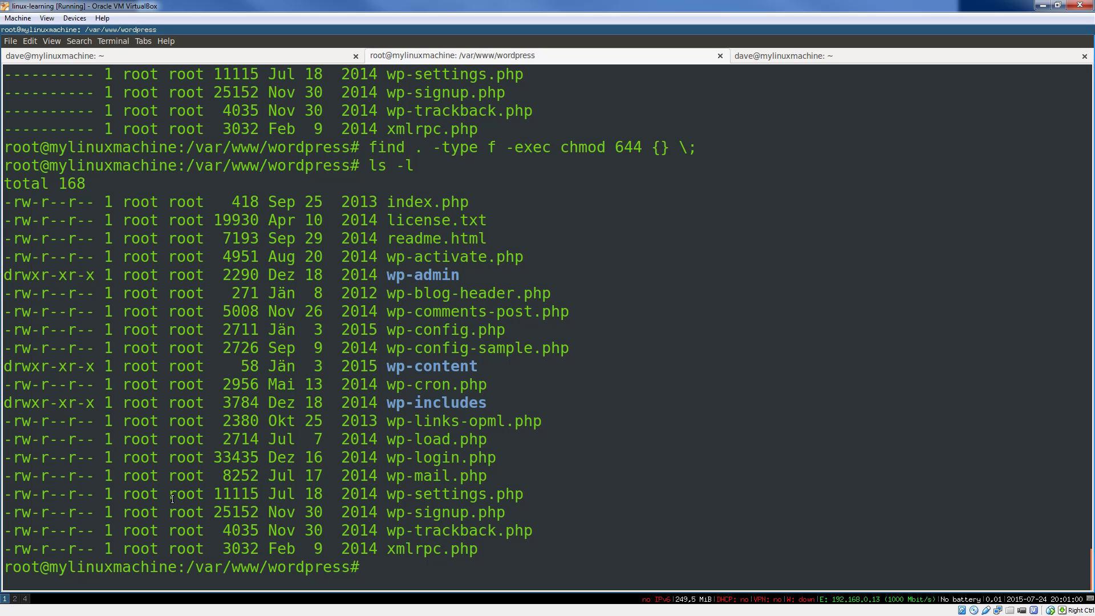
left_click_drag(7, 257, 94, 256)
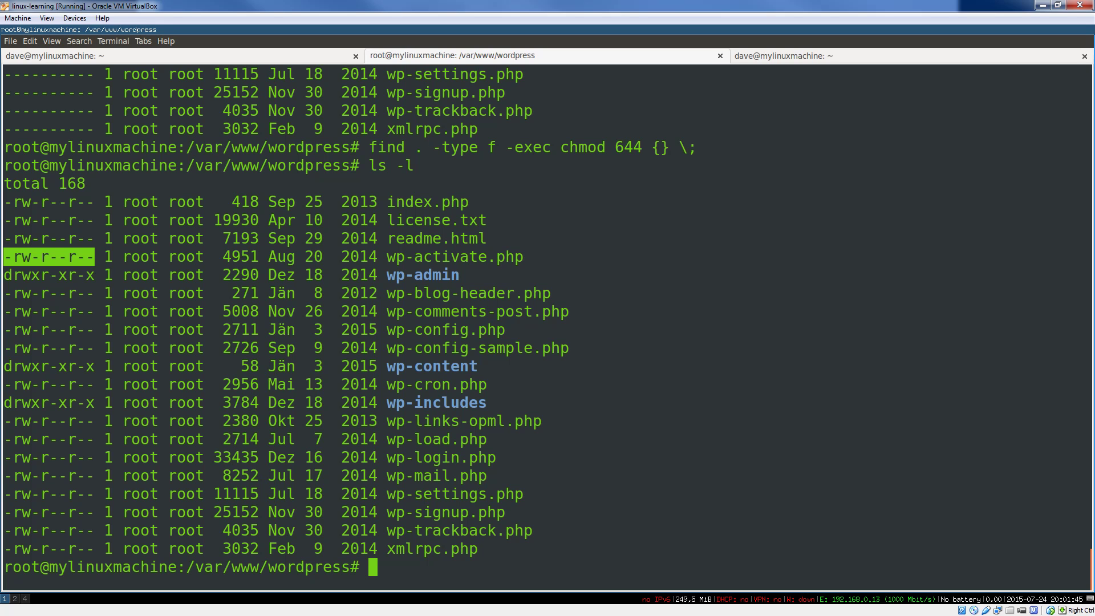
Highlight license.txt's permissions, narrowing to the owner's -rw bits
left_click_drag(6, 220, 90, 220)
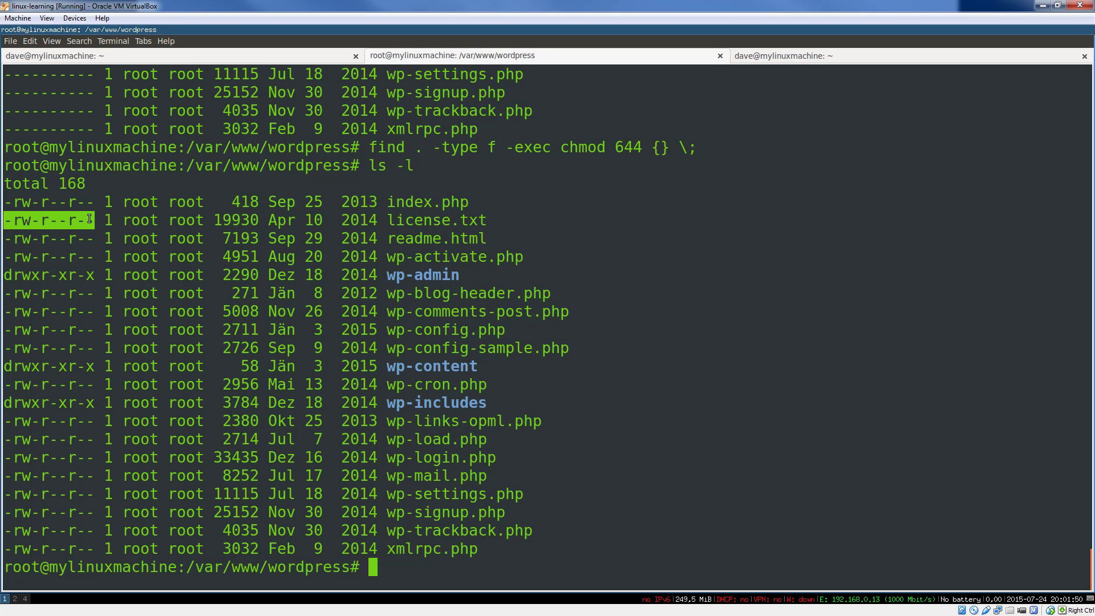
left_click_drag(6, 220, 30, 220)
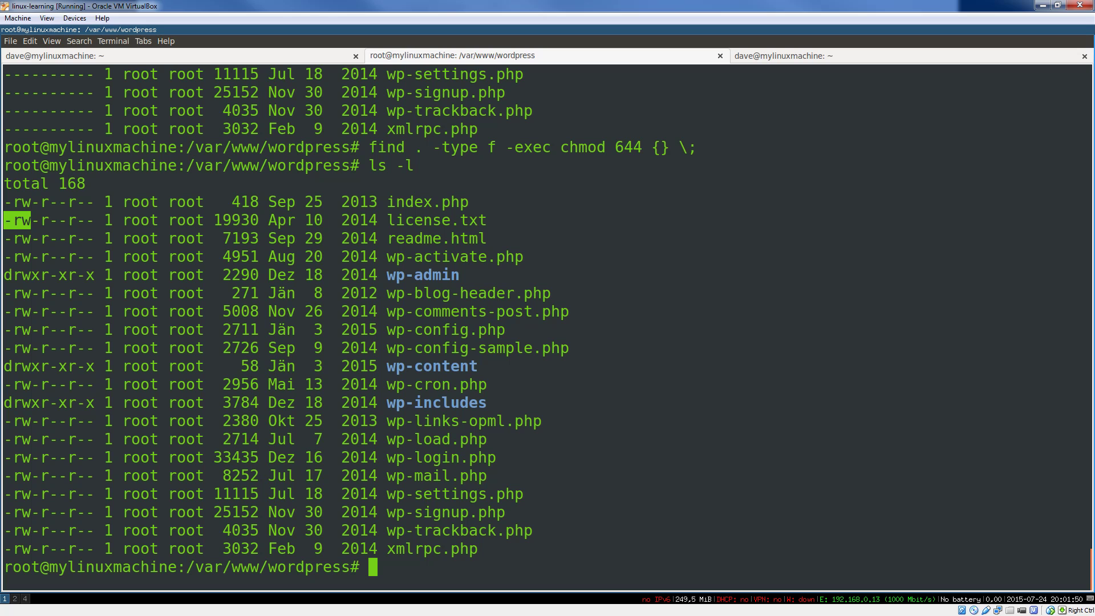
left_click(32, 223)
left_click_drag(32, 221, 62, 248)
left_click(67, 225)
left_click_drag(31, 224, 4, 224)
Highlight wp-admin's drw bits and then a single execute bit
left_click_drag(4, 275, 33, 275)
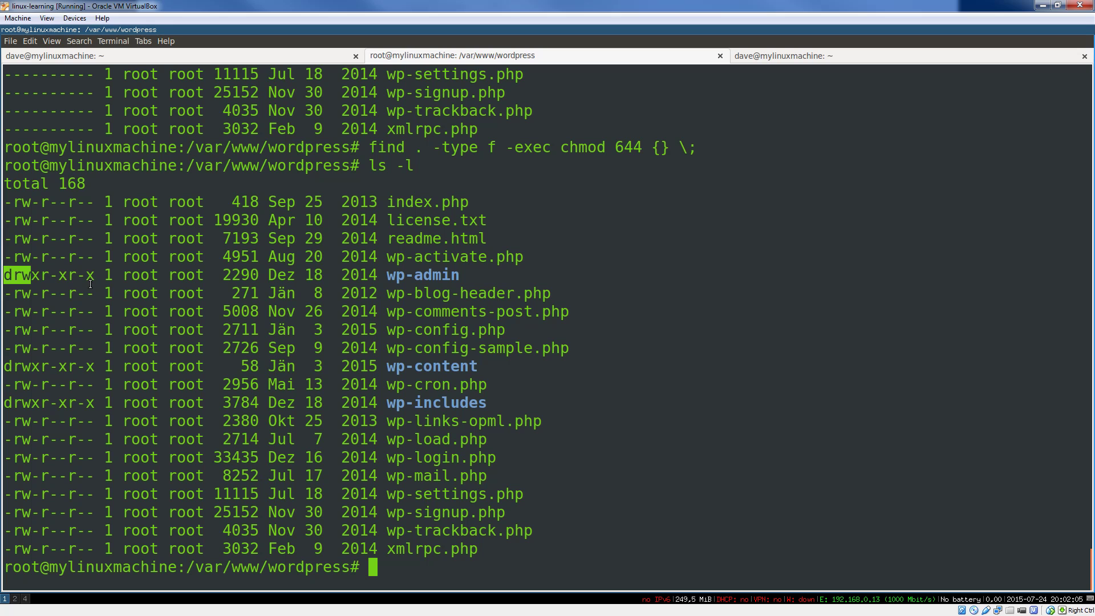
left_click(50, 281)
left_click_drag(33, 275, 39, 275)
left_click(40, 276)
left_click(16, 599)
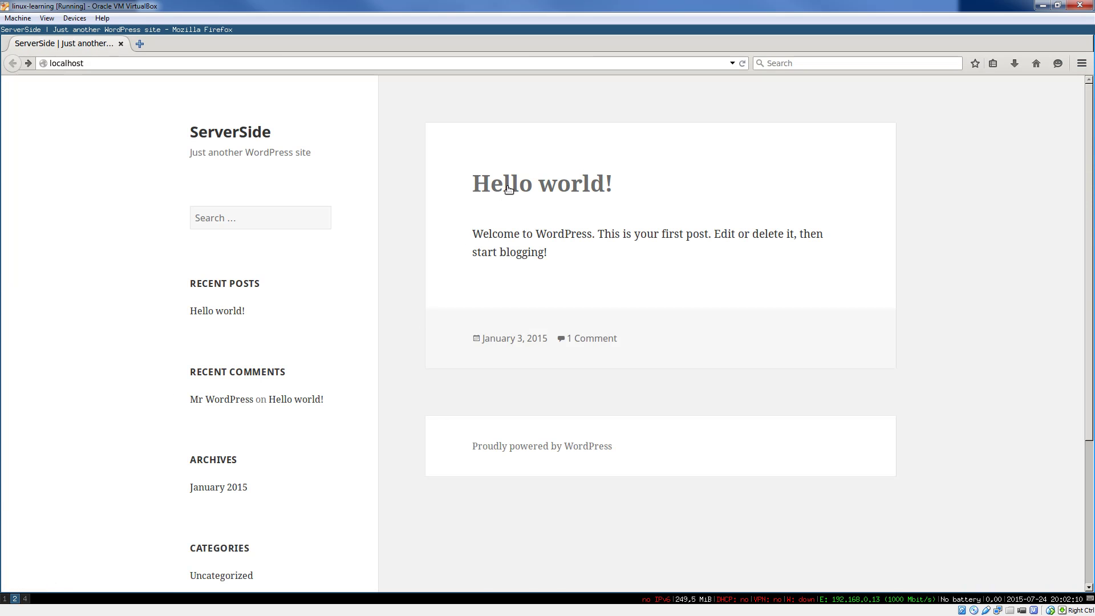
left_click(507, 187)
left_click(11, 598)
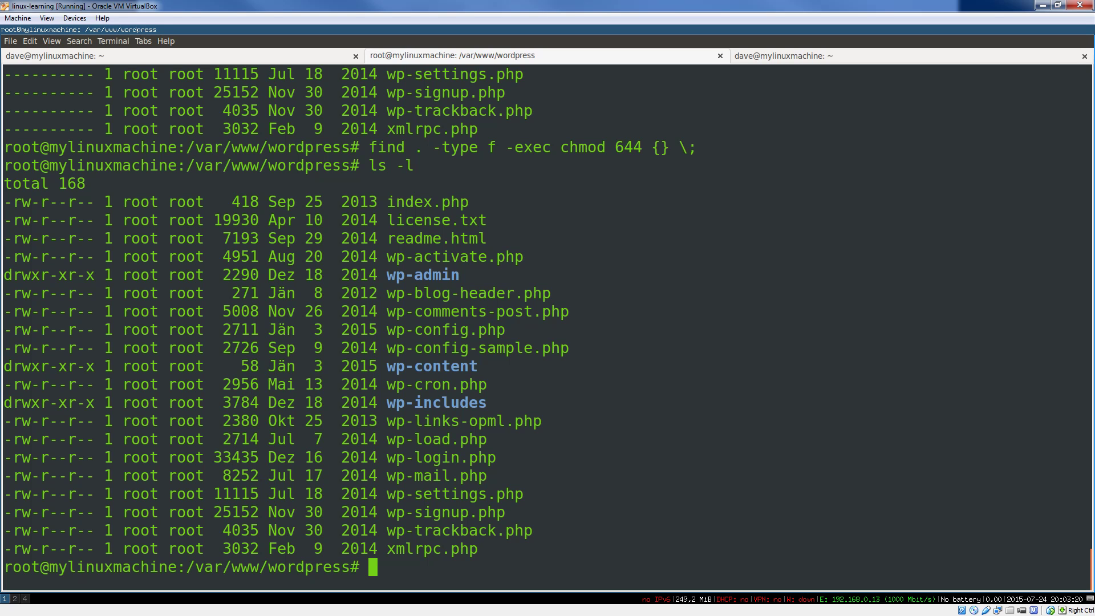
Highlight the root owner and root group on the wp-load.php line
double_click(140, 439)
double_click(184, 439)
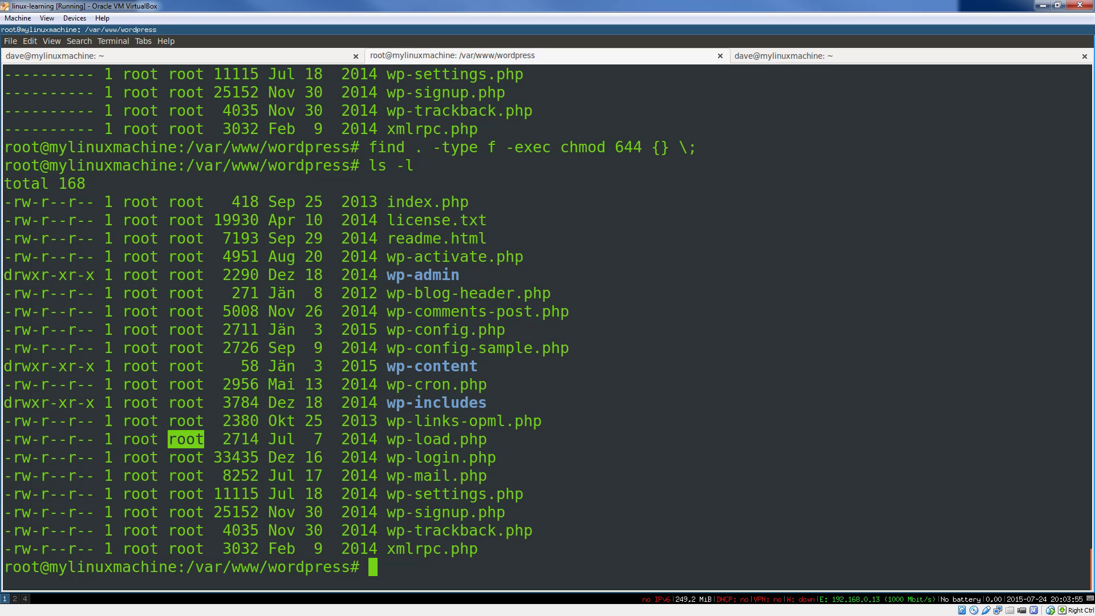
Run chown -R dave:www-data . on the WordPress folder, then list it with ls -l
left_click(547, 342)
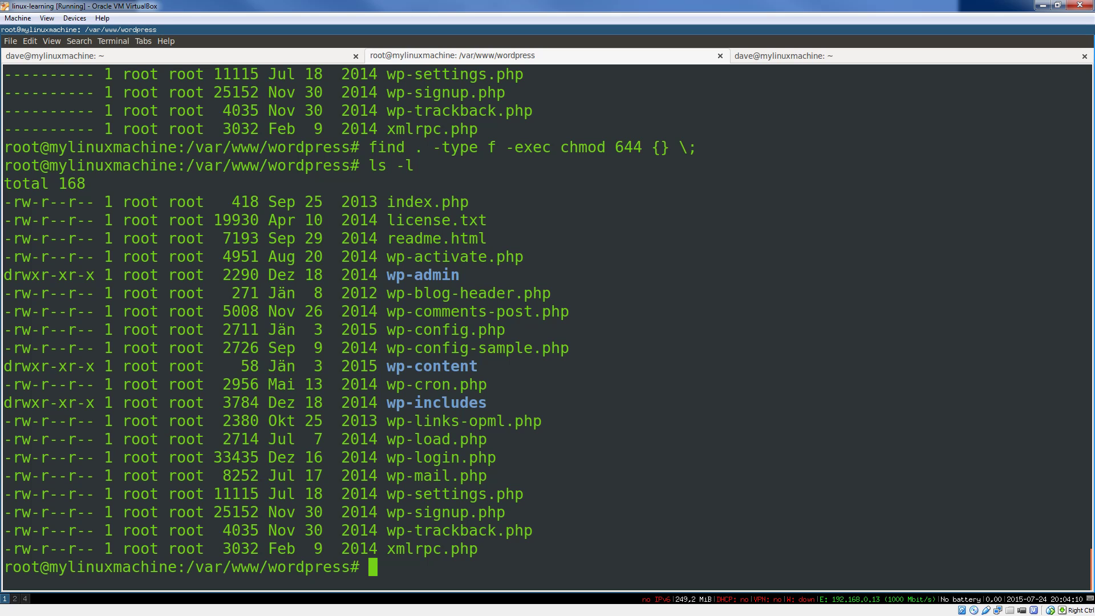
type("chown")
type(" -R ")
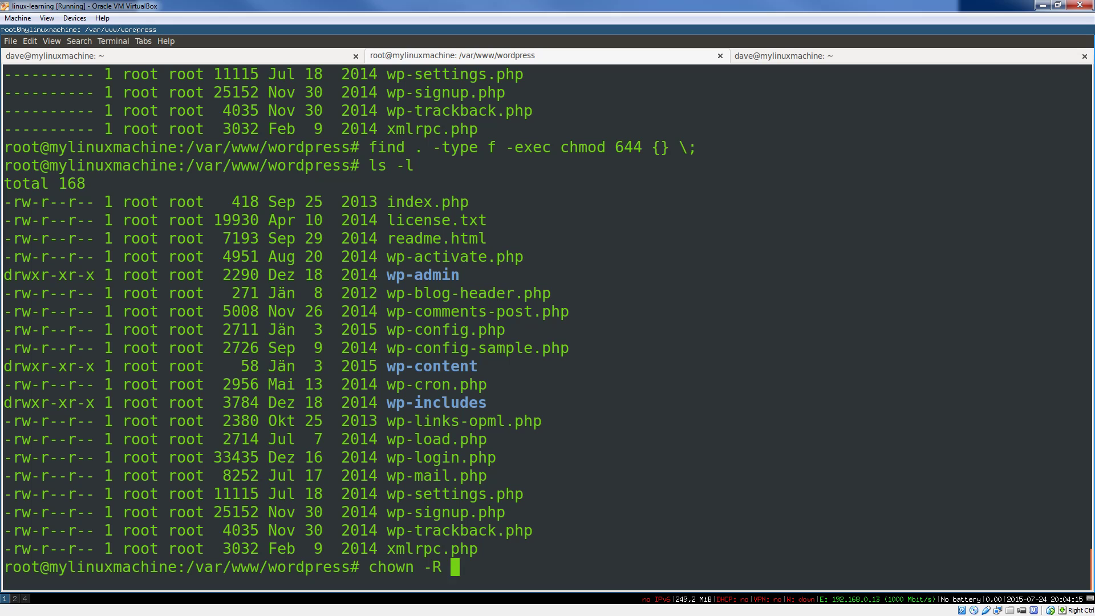
type("dave")
key("BackSpace")
type("e:")
type("www")
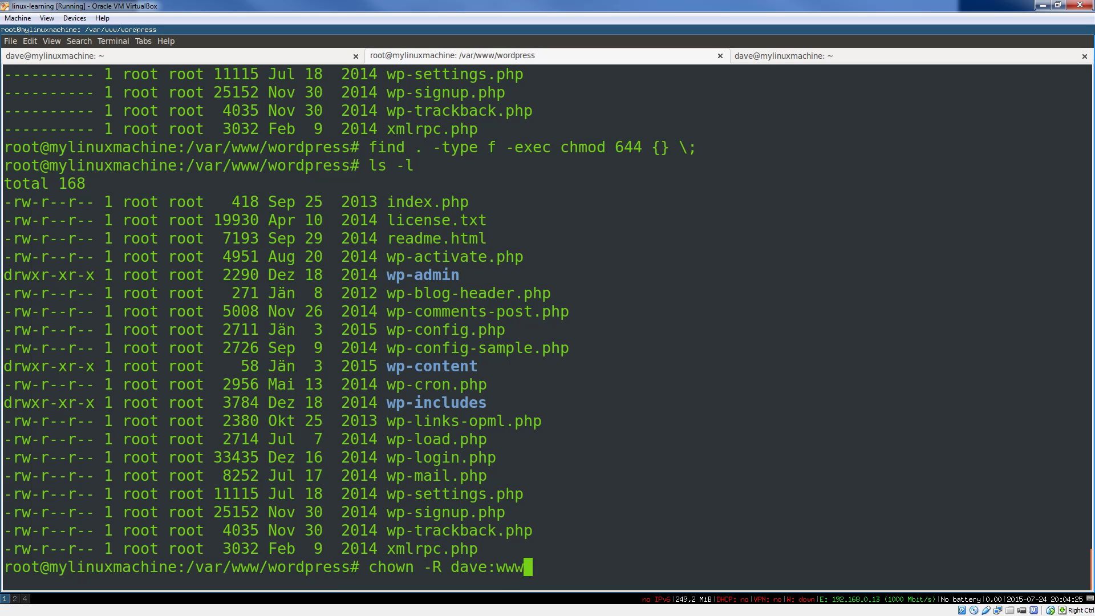
type("-data")
type(" .")
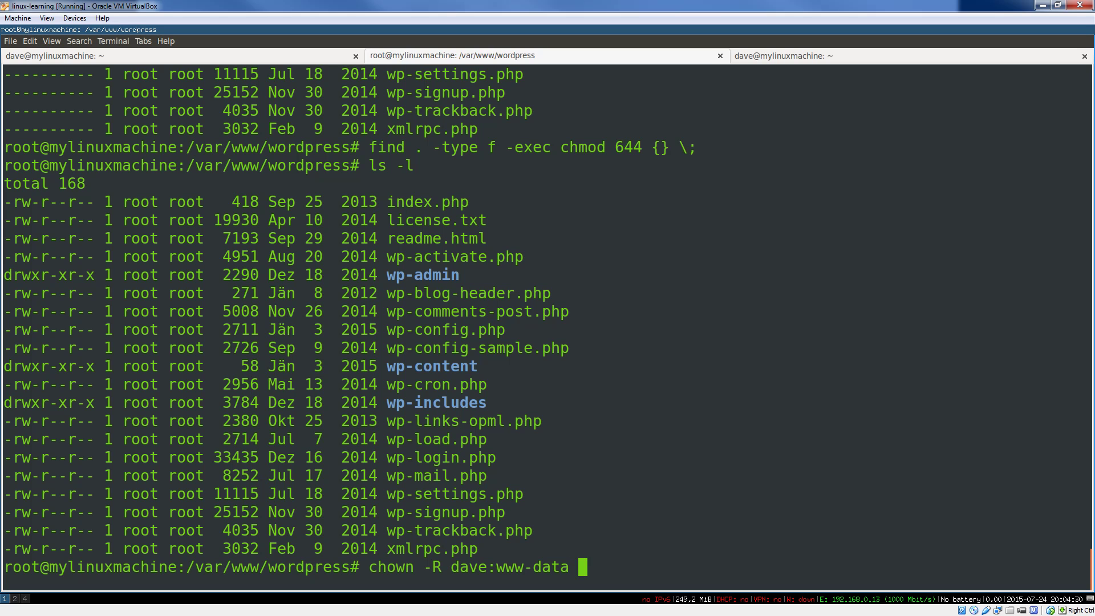
key("Return")
type("ls -l")
key("Return")
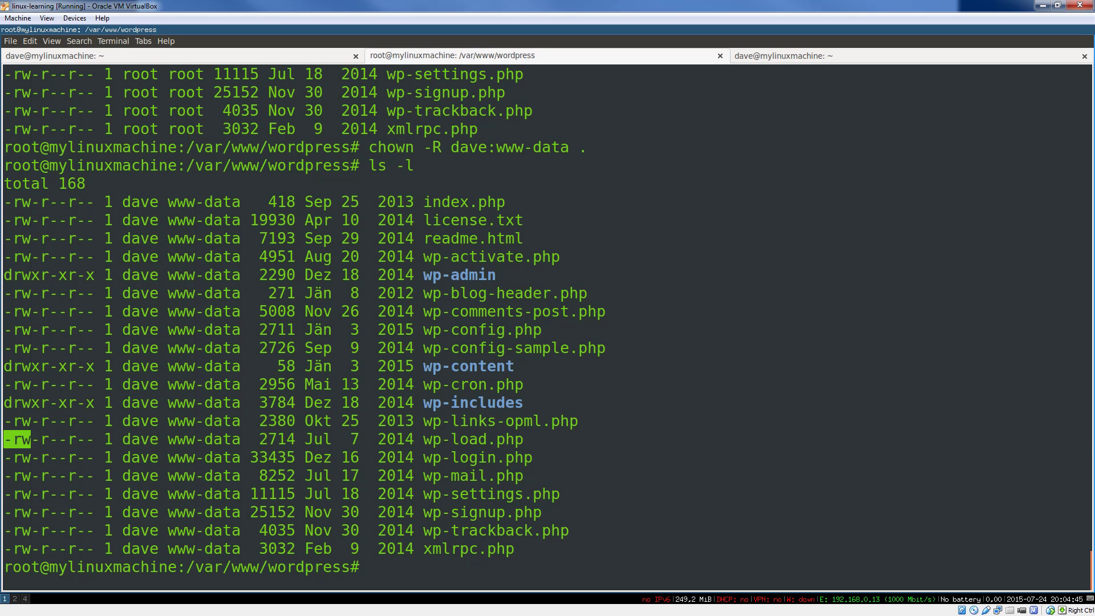
Highlight owner dave, group www-data and the permission bits on wp-load.php
left_click_drag(39, 439, 56, 453)
left_click(58, 448)
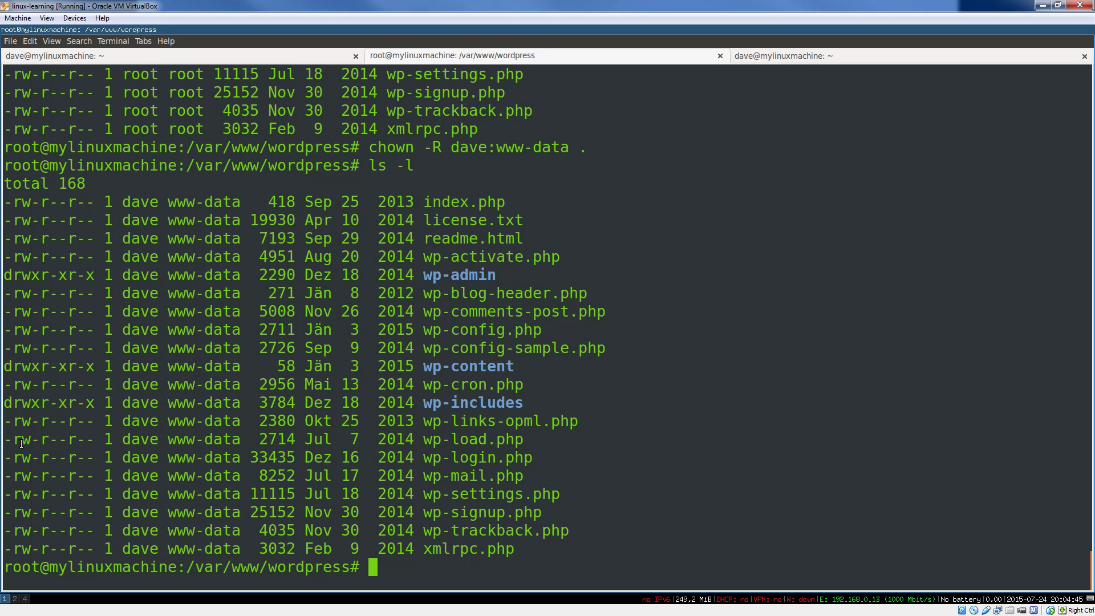
double_click(139, 439)
left_click_drag(168, 438, 240, 439)
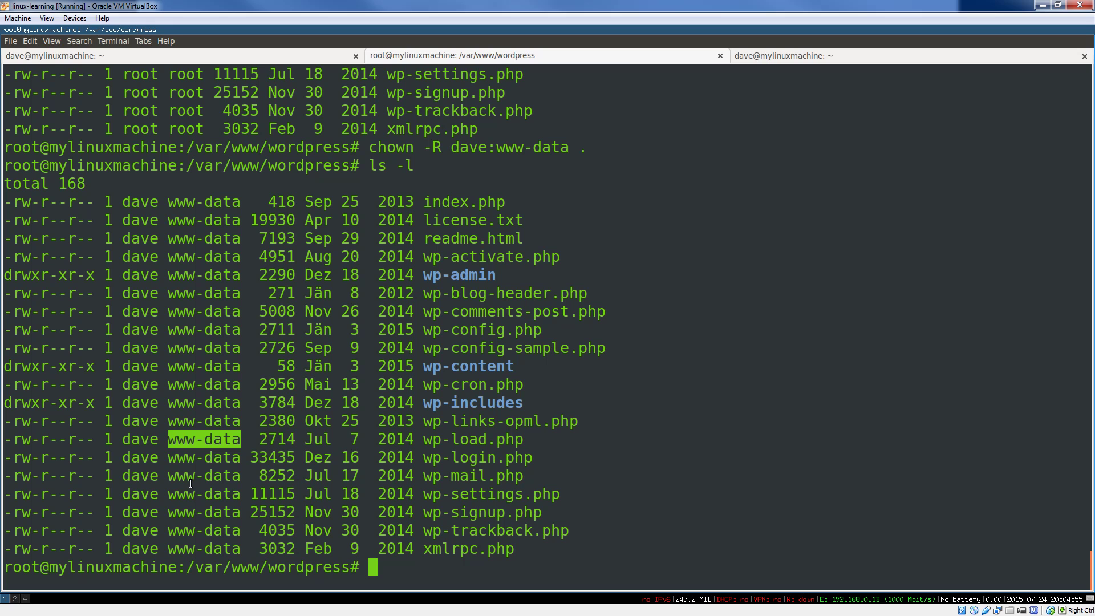
double_click(140, 439)
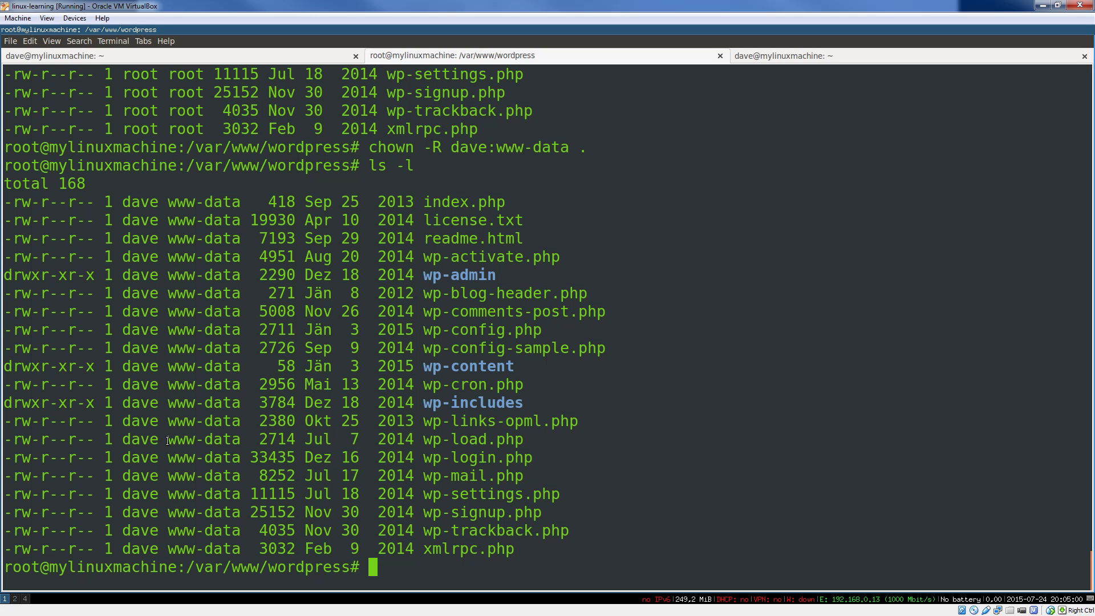
left_click_drag(167, 438, 244, 439)
double_click(140, 439)
left_click_drag(4, 438, 88, 439)
left_click_drag(167, 439, 236, 439)
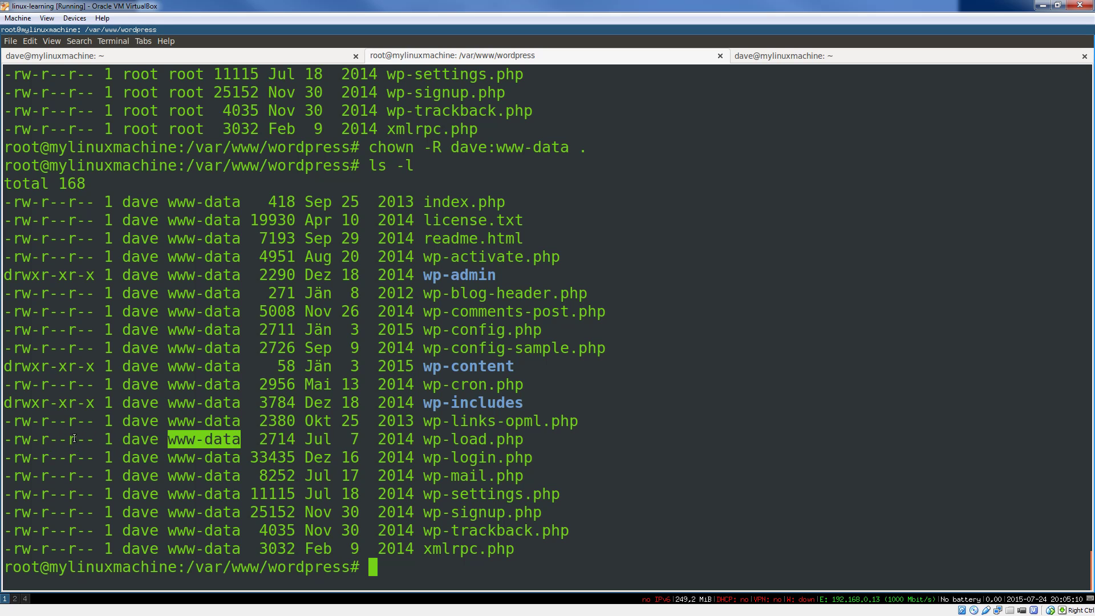
left_click_drag(68, 439, 94, 439)
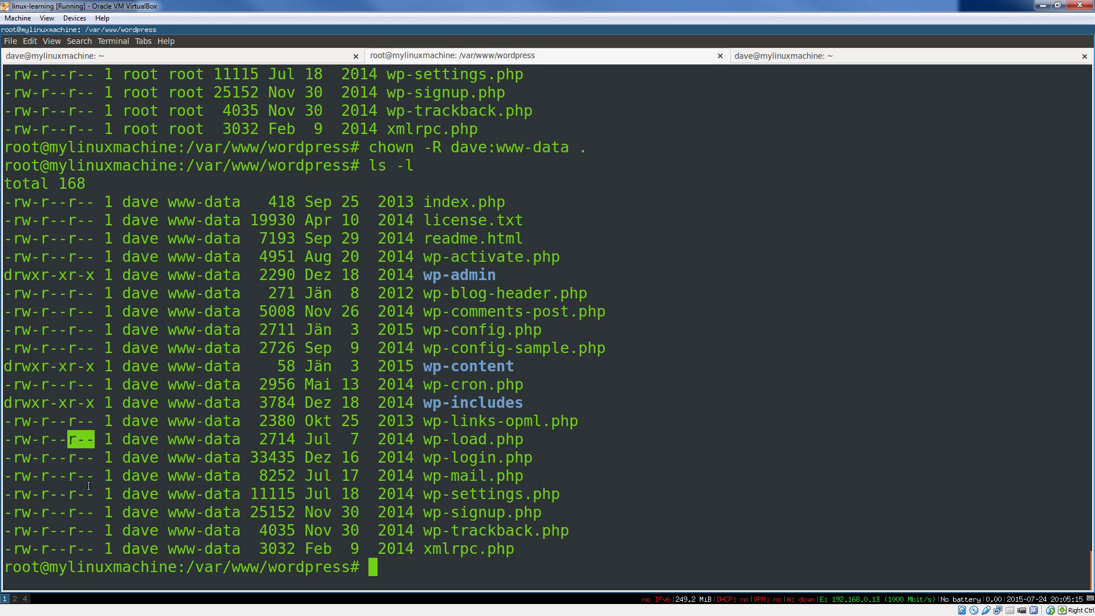
Highlight index.php's owner, then wp-blog-header.php's owner bits, www-data group and group bits
double_click(137, 202)
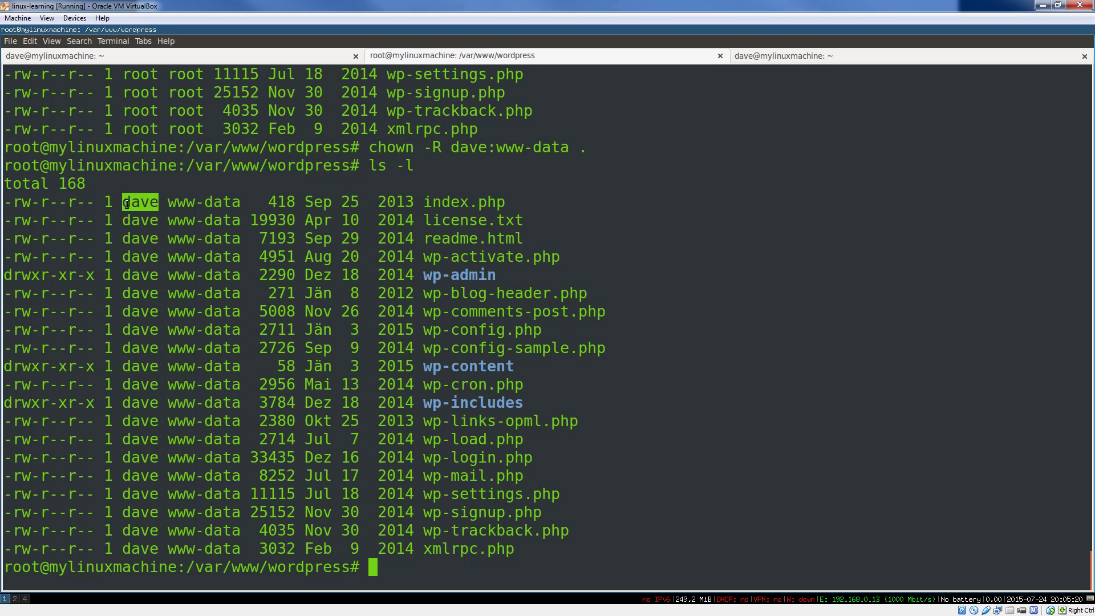
left_click(130, 181)
left_click_drag(5, 293, 31, 294)
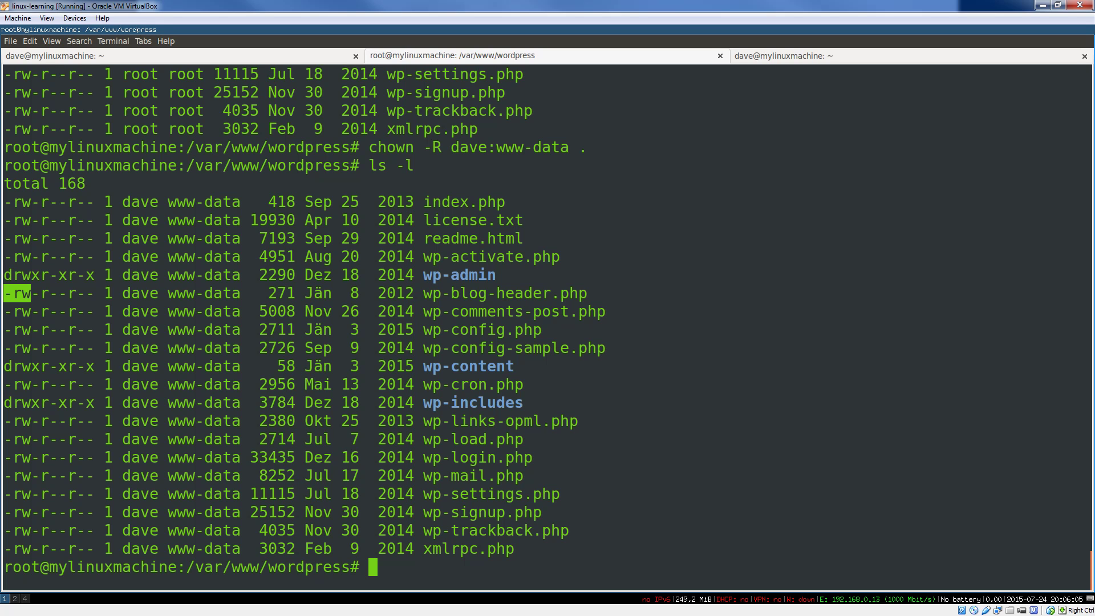
left_click(171, 297)
left_click_drag(169, 294, 243, 297)
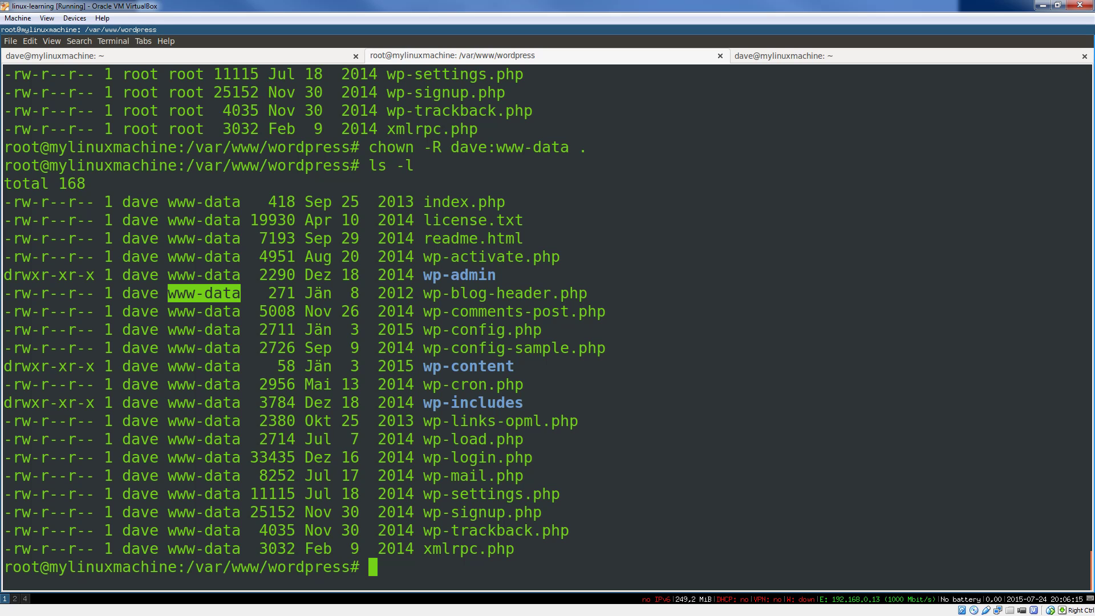
left_click_drag(44, 294, 62, 295)
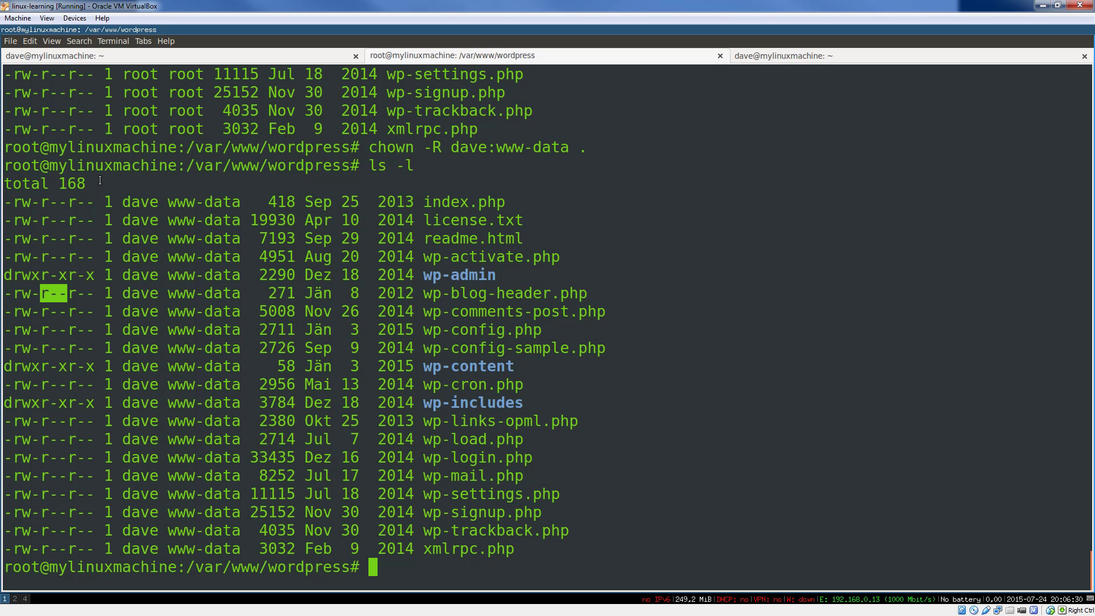
Highlight www-data on index.php and wp-blog-header.php, plus the wp-activate.php name
double_click(203, 202)
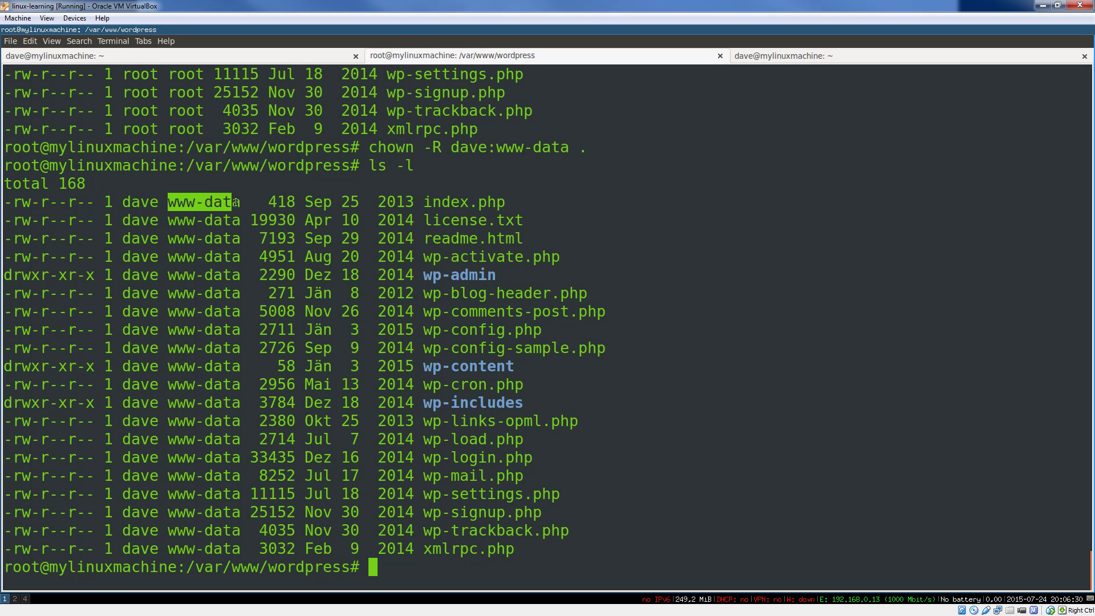
left_click(265, 179)
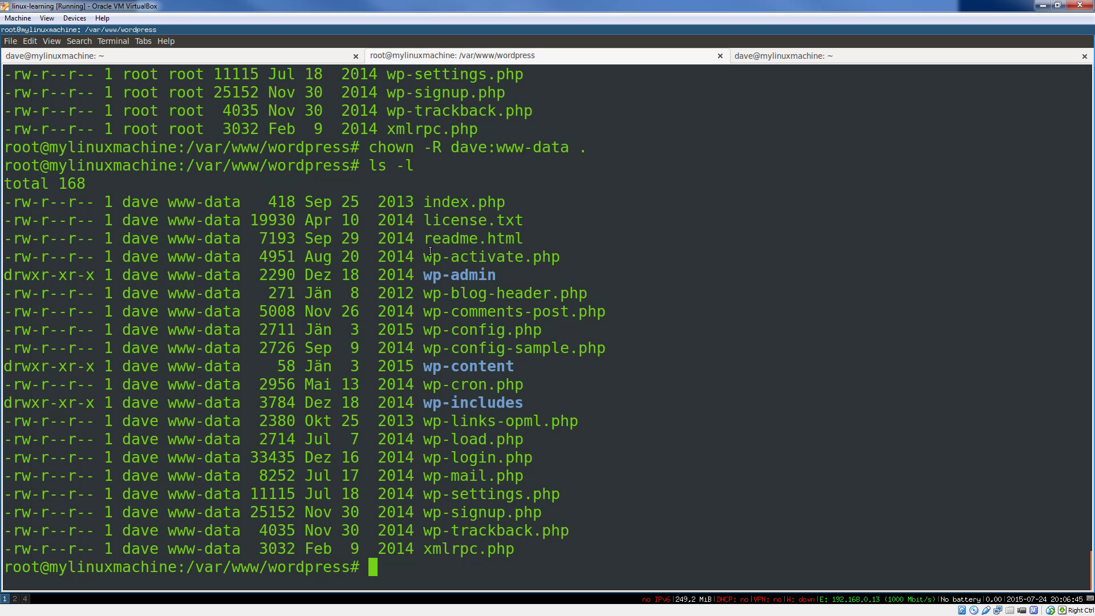
left_click_drag(424, 253, 558, 253)
left_click(259, 190)
double_click(206, 294)
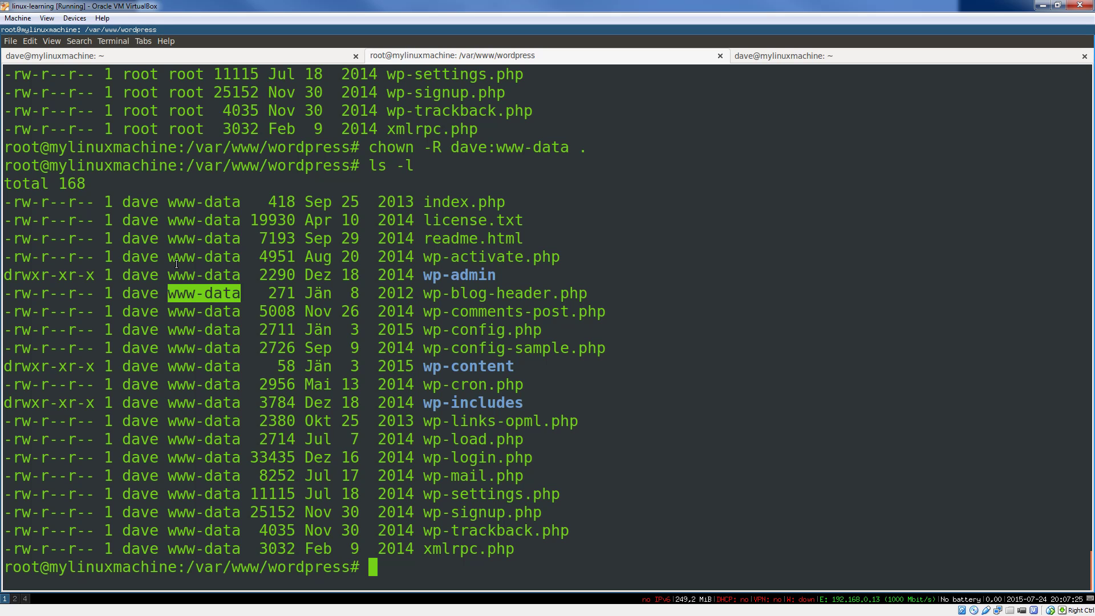
left_click(171, 306)
left_click_drag(169, 293, 236, 296)
left_click(394, 575)
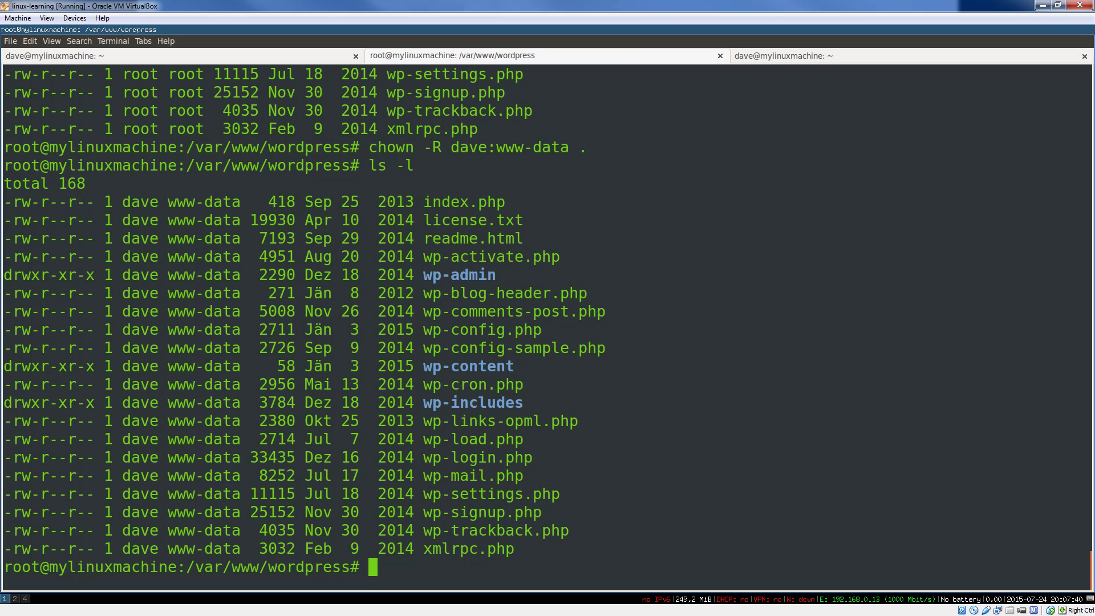
type("grep ")
type("www")
type(" /etc/g")
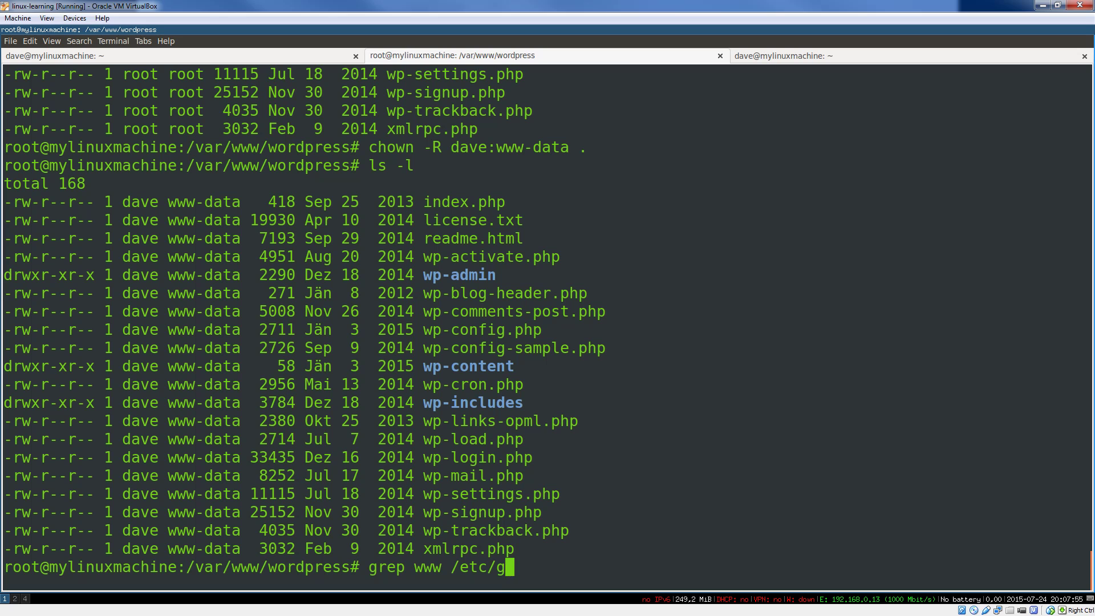
Search /etc/passwd for www with grep, fixing typos in the path
key("BackSpace")
type("sh")
key("BackSpace")
key("BackSpace")
type("passwd")
key("Return")
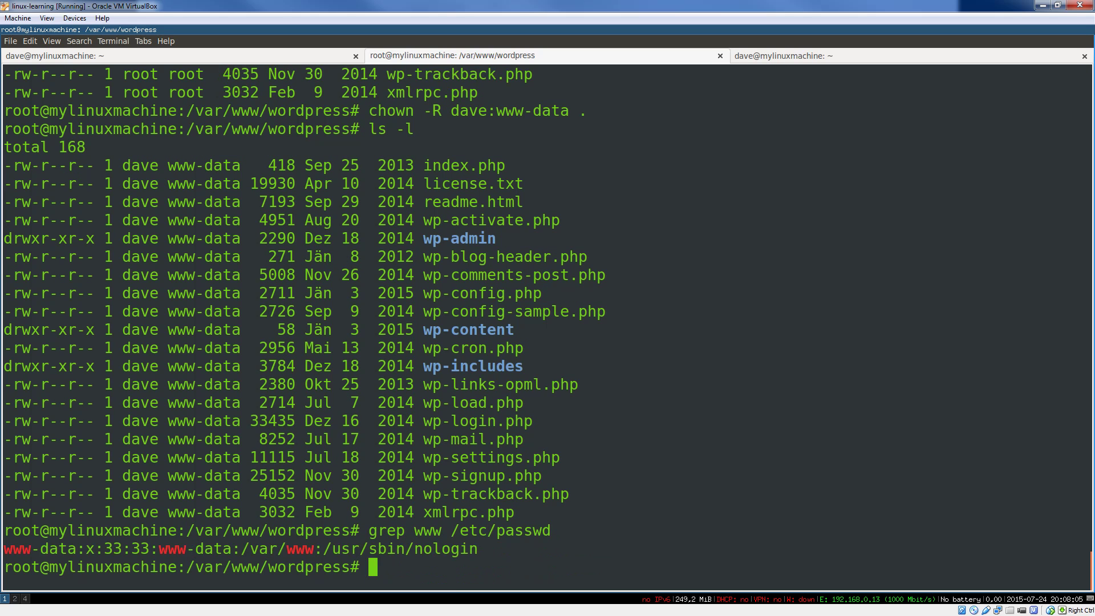
Highlight the www-data account line and its /usr/sbin/nologin shell
triple_click(31, 549)
mouse_move(325, 549)
left_mouse_down()
mouse_move(502, 555)
mouse_move(326, 552)
left_mouse_up()
left_click(298, 471)
type("less /etc/ssh/sshd_config")
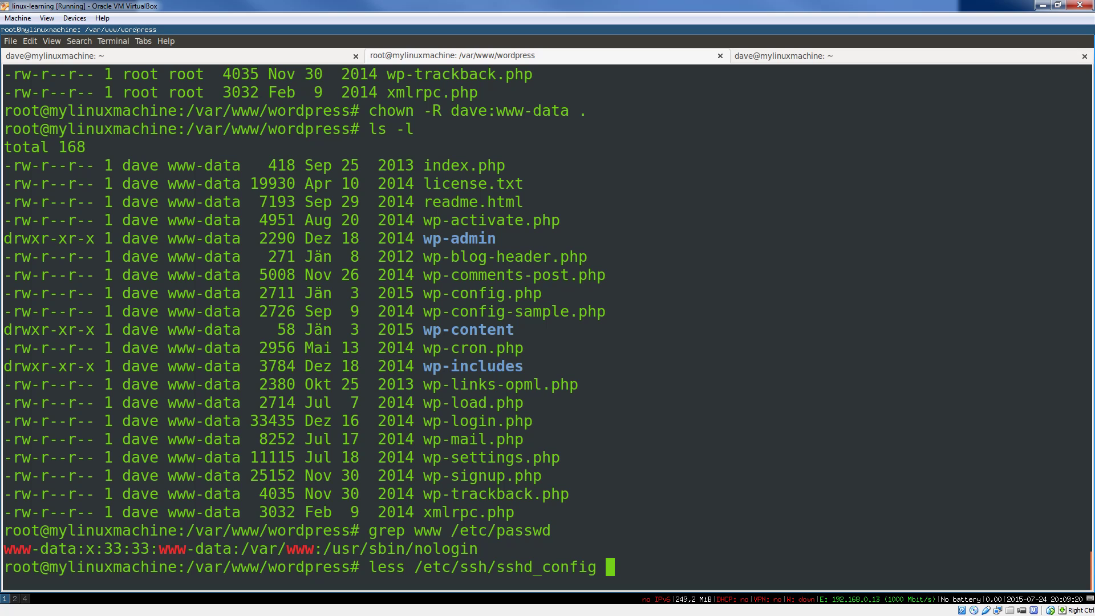
Open /etc/ssh/sshd_config in less and mark the PubkeyAuthentication yes line
key("Return")
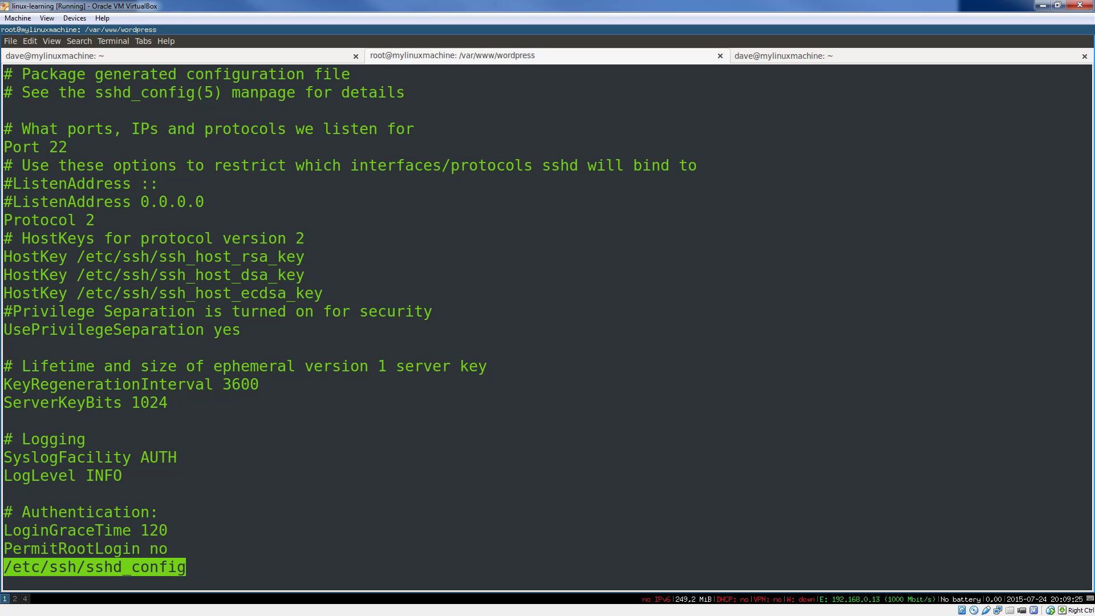
key("Down")
key("Down")
key("Down")
key("Down")
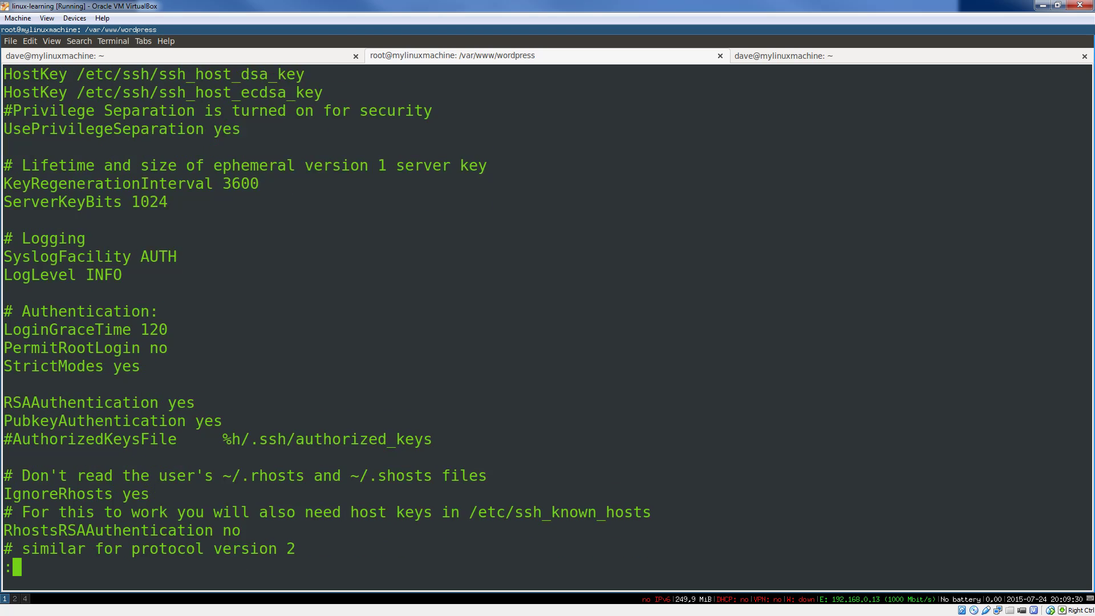
key("Down")
key("Down")
key("Down")
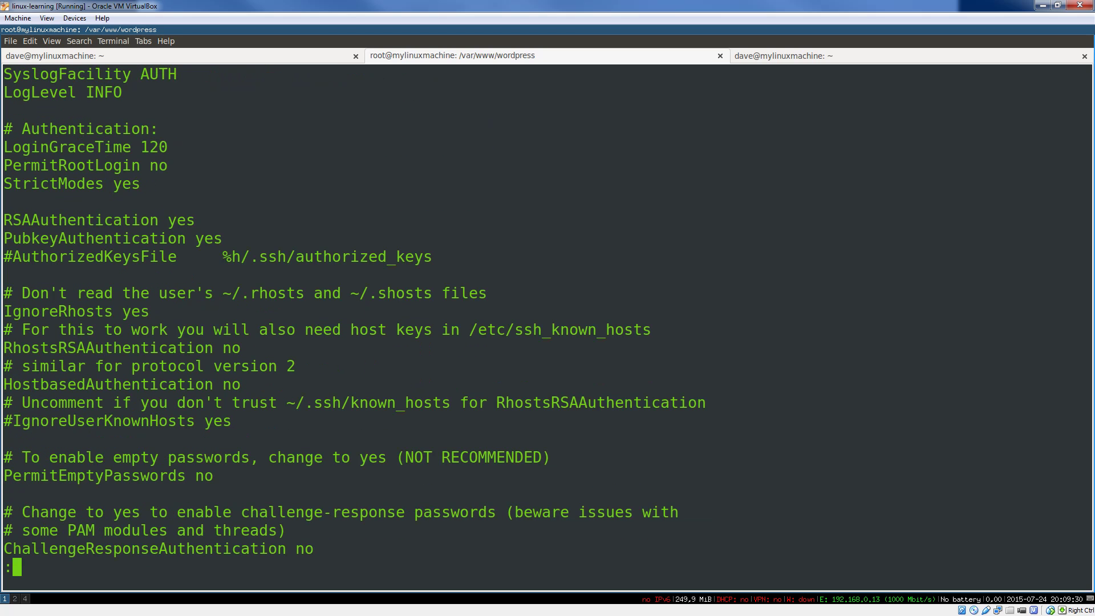
triple_click(98, 243)
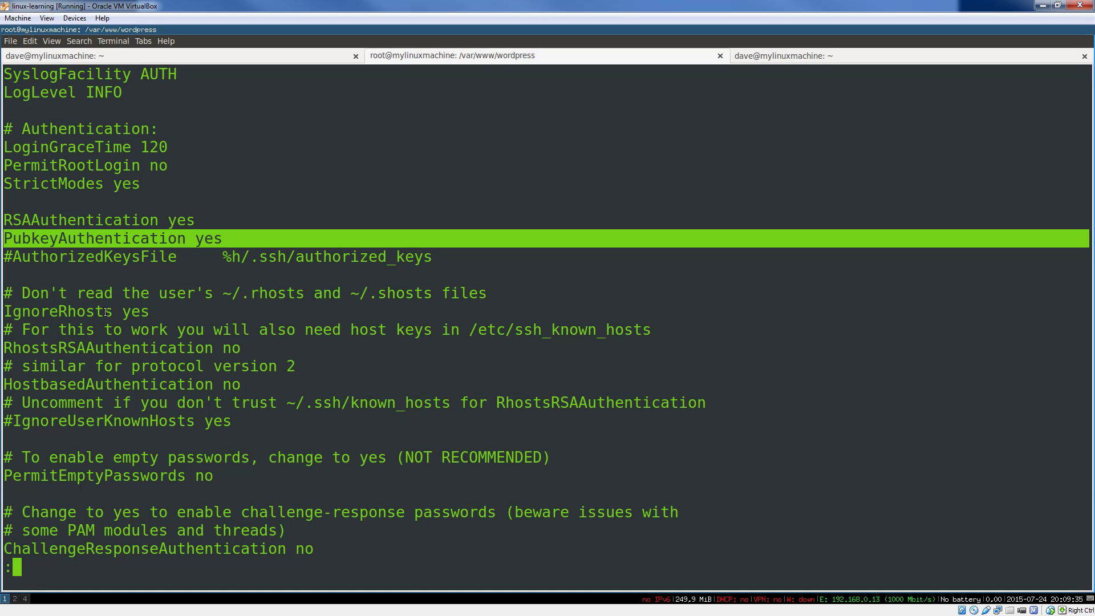
Highlight PermitEmptyPasswords and PasswordAuthentication yes, then jump back to PermitRootLogin
double_click(88, 475)
scroll(88, 476, "down", 1)
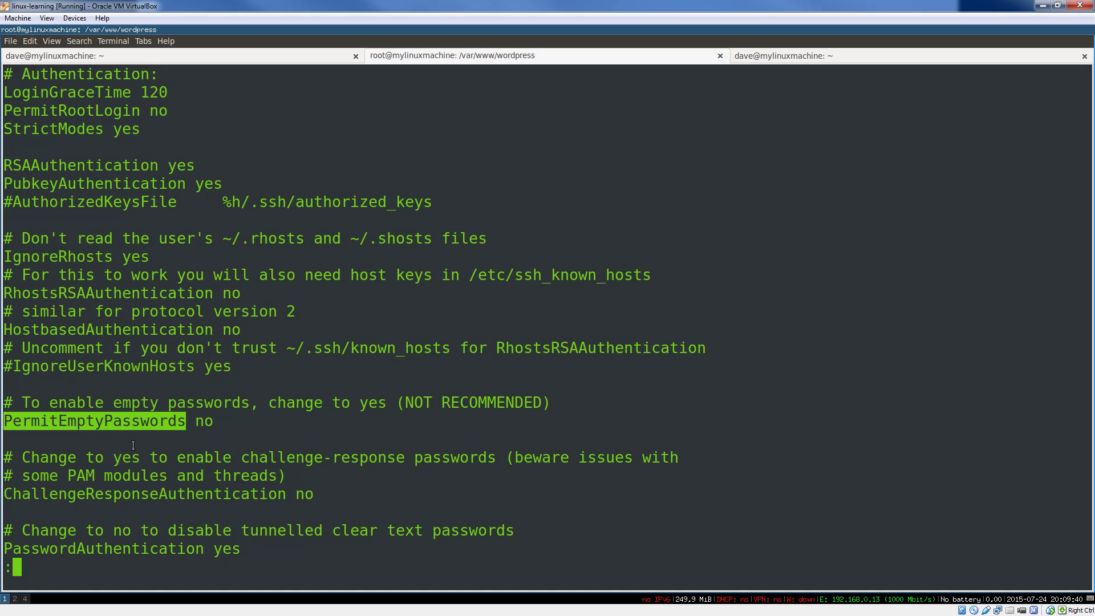
scroll(112, 462, "down", 1)
scroll(133, 444, "down", 2)
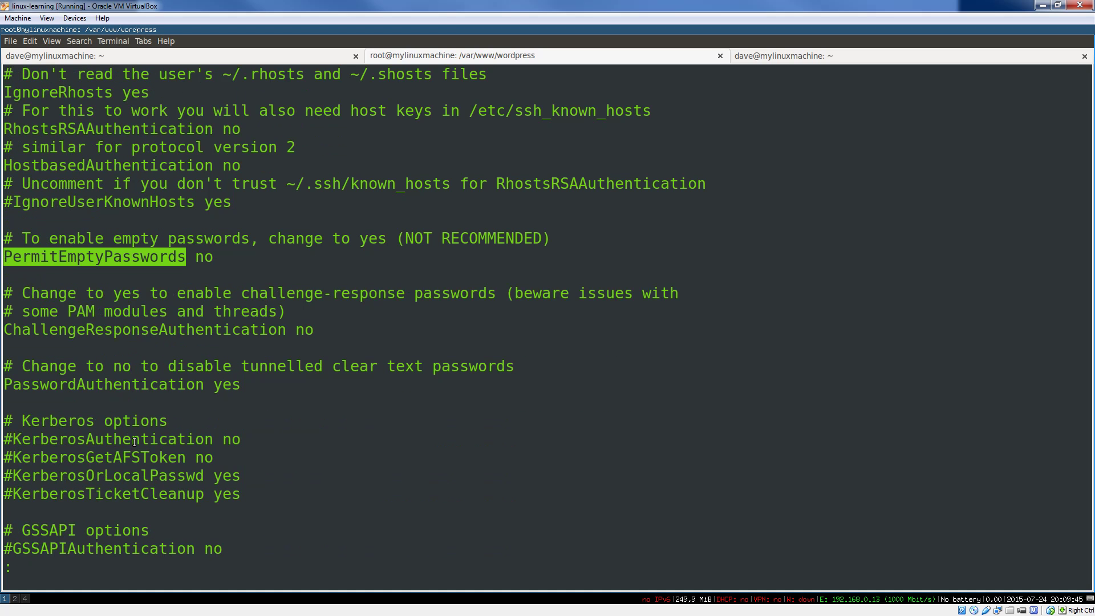
scroll(133, 443, "down", 1)
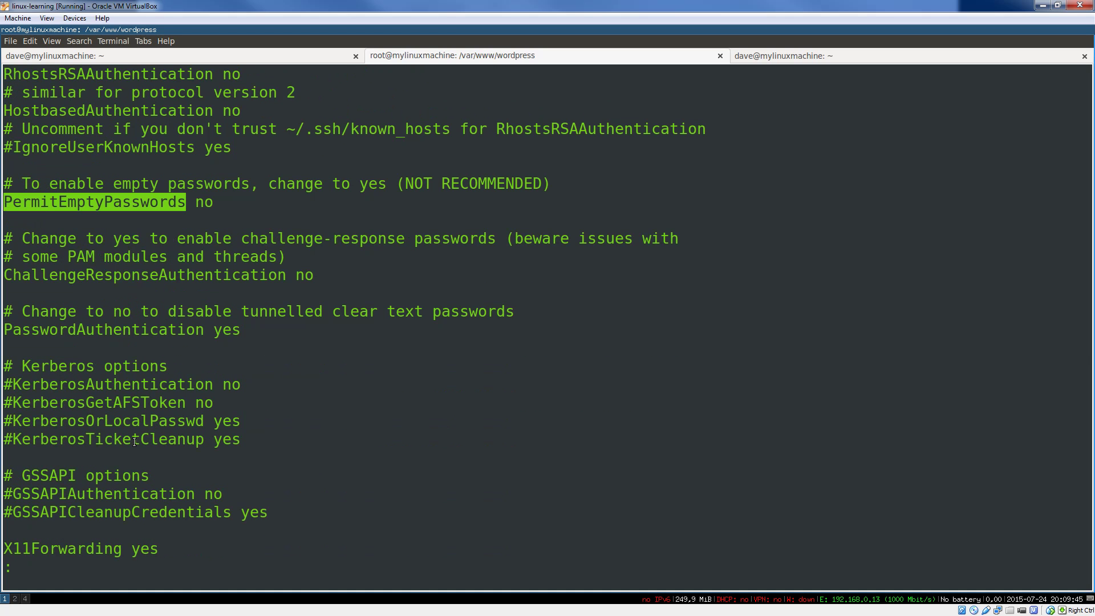
triple_click(105, 329)
left_click(219, 334)
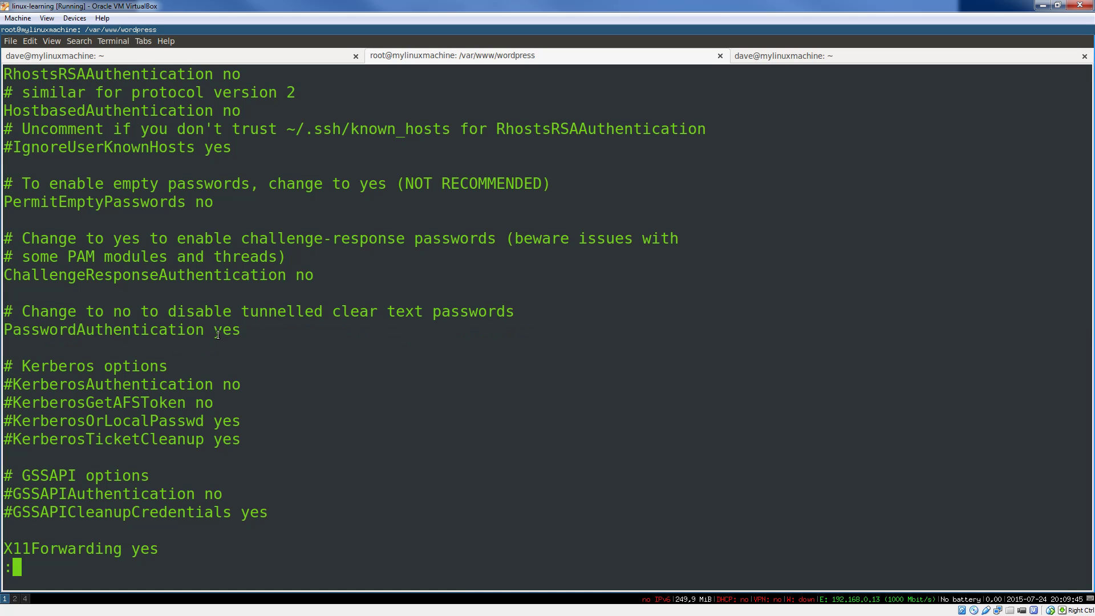
double_click(226, 331)
left_click(117, 327)
double_click(117, 329)
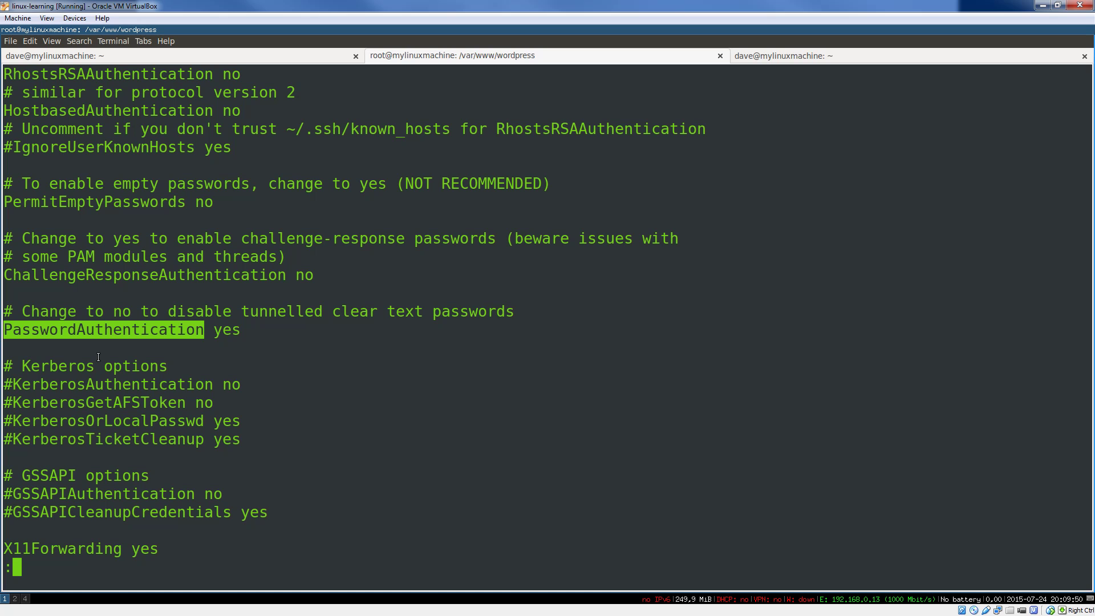
scroll(98, 357, "down", 2)
scroll(99, 357, "down", 2)
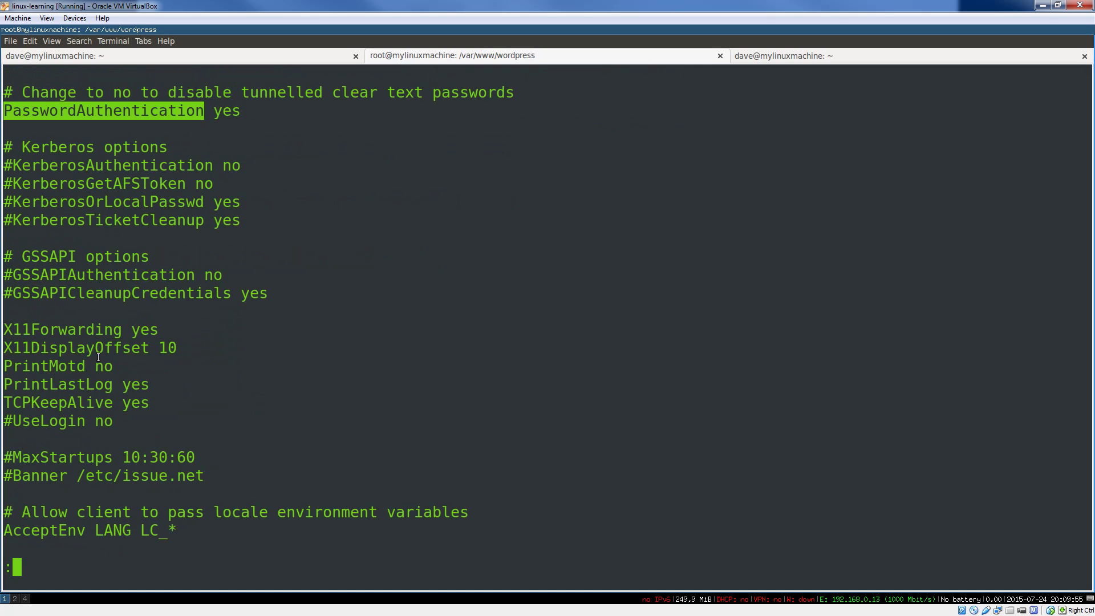
scroll(99, 357, "down", 2)
scroll(99, 356, "down", 2)
scroll(98, 357, "down", 2)
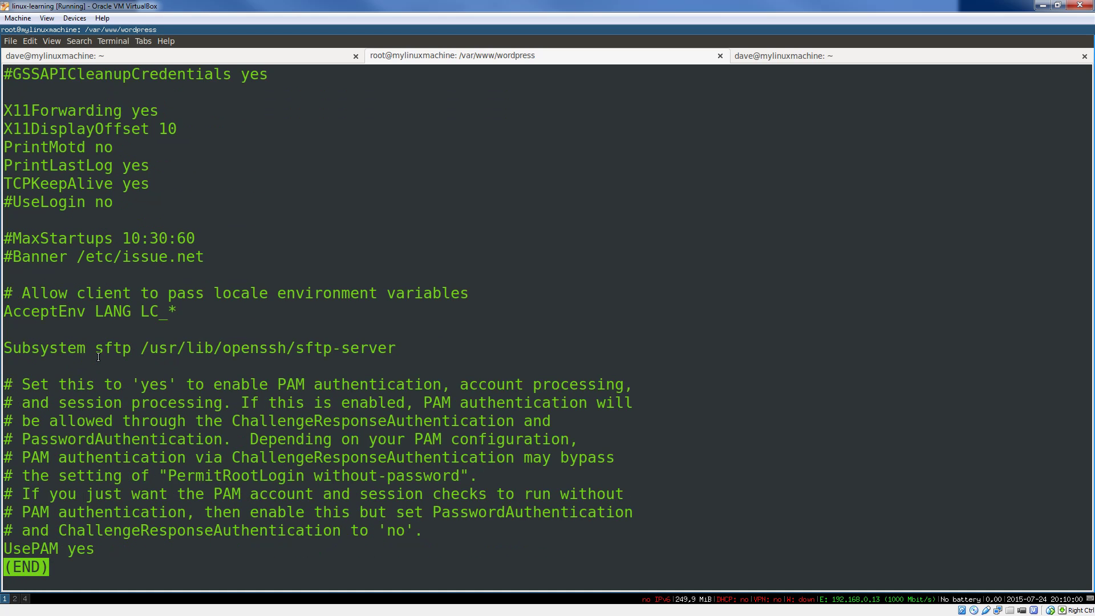
key("N")
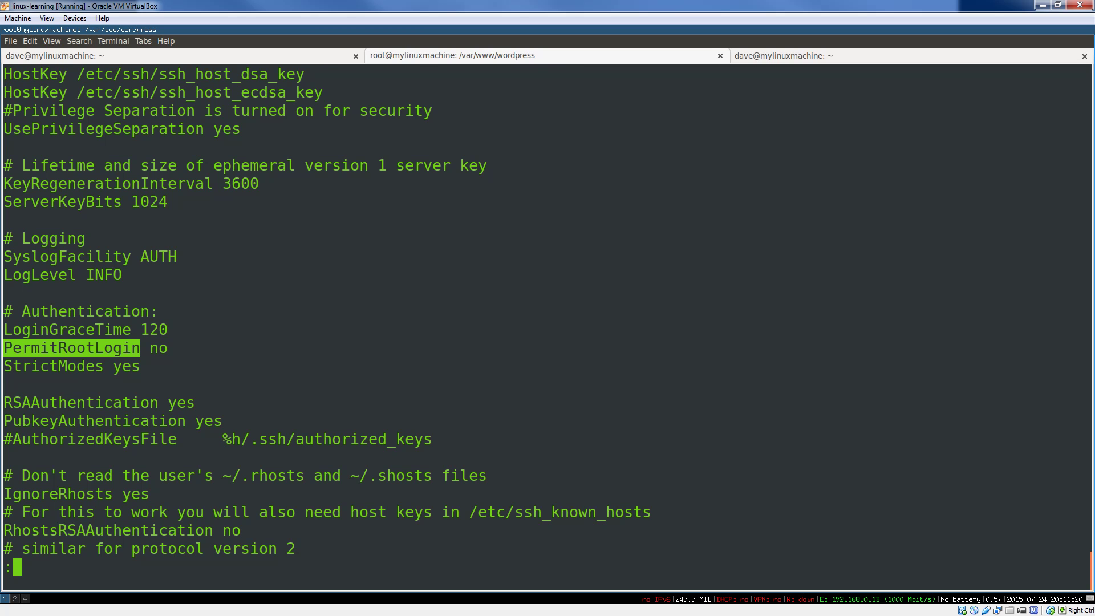
Quit the sshd_config pager to get back to the root prompt
key("q")
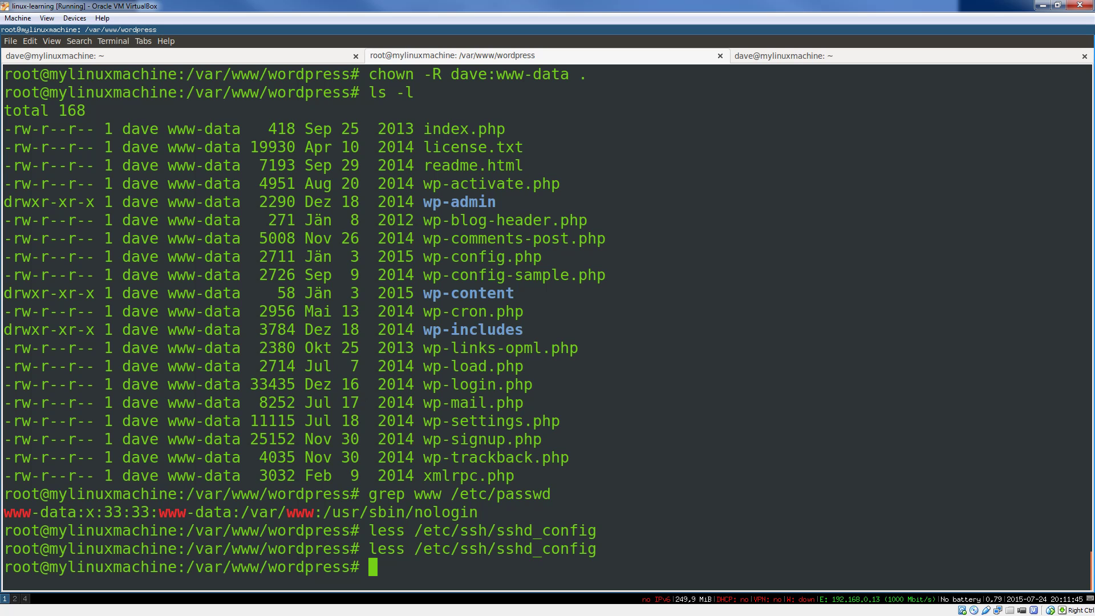
type("ls wp-con")
List wp-content/plugins/, showing akismet, hello.php and index.php
key("Tab")
key("Tab")
type("t")
key("Tab")
type("pl")
key("Tab")
key("Return")
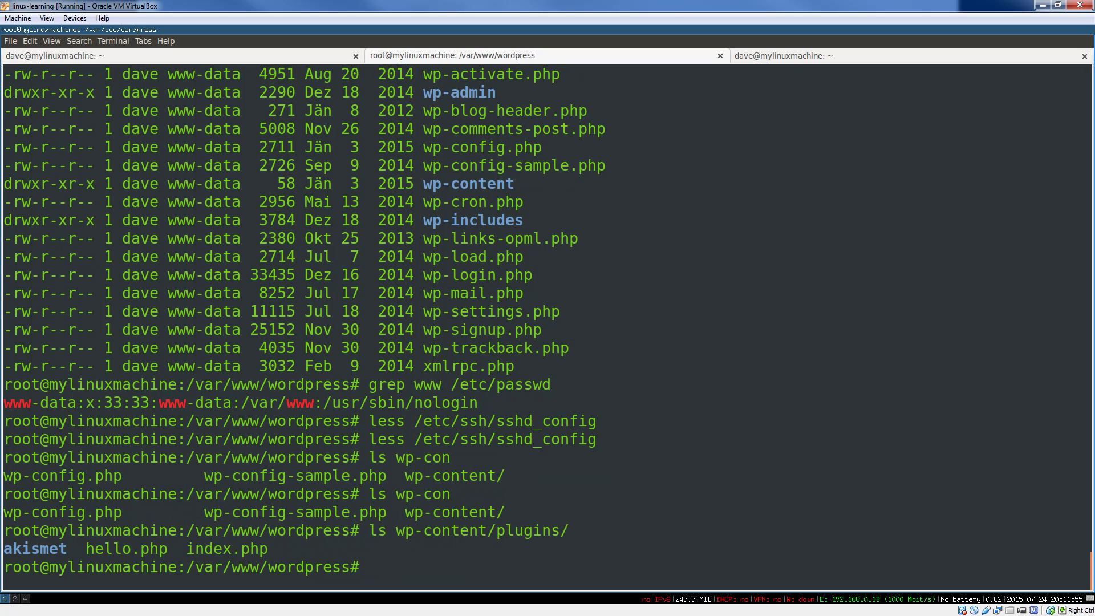
left_click_drag(369, 528, 553, 531)
left_click(557, 530)
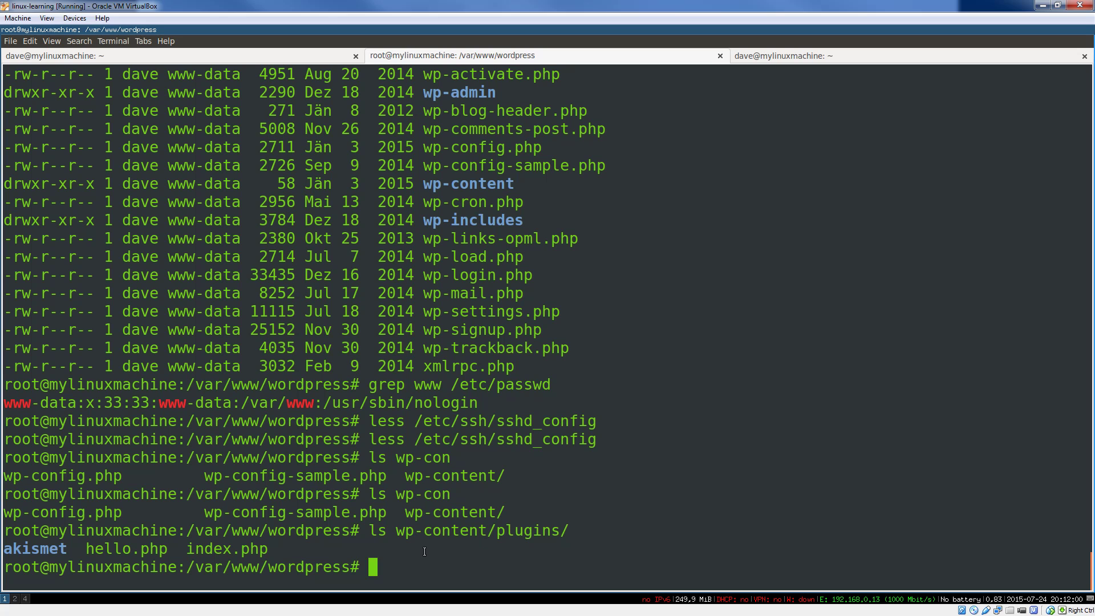